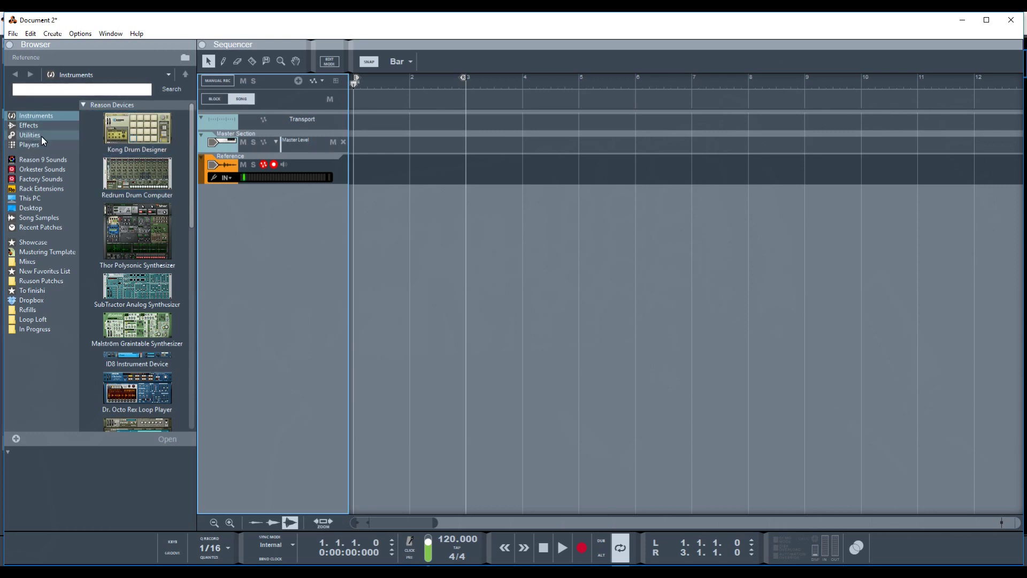
Show the rack and add an External MIDI Instrument, EMI 1, below FX B.
{"action": "key", "text": "F6"}
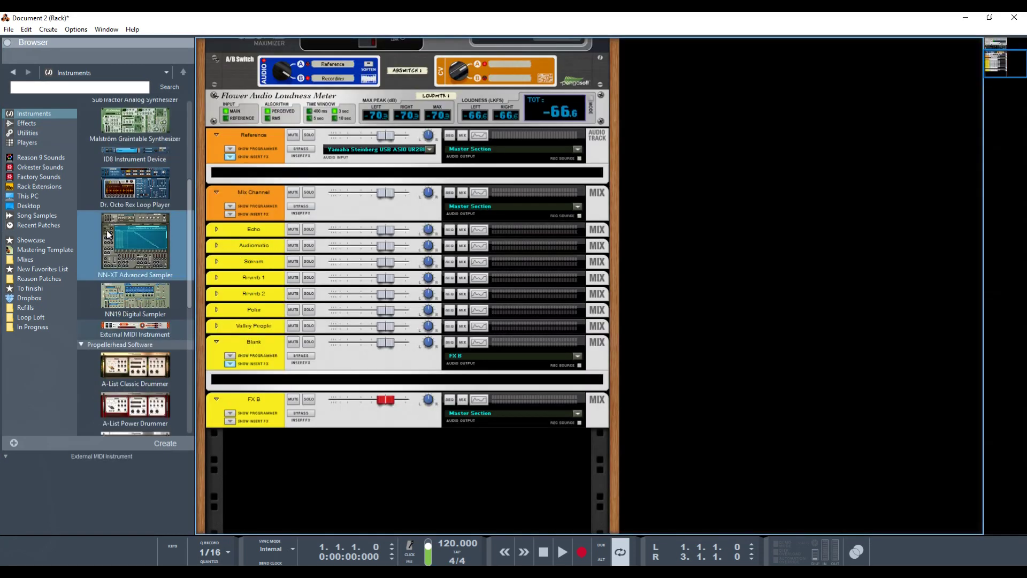
{"action": "left_click", "coordinate": [123, 335]}
{"action": "left_click_drag", "start_coordinate": [123, 335], "coordinate": [279, 458]}
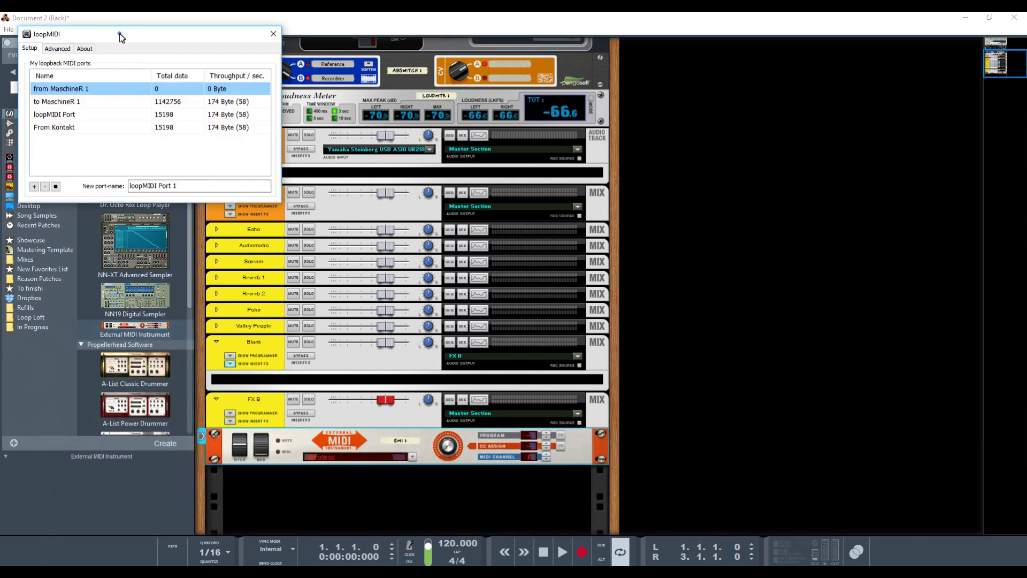
In loopMIDI, select the to MaschineR 1 loopback port, then return to Reason.
{"action": "left_click_drag", "start_coordinate": [119, 32], "coordinate": [352, 150]}
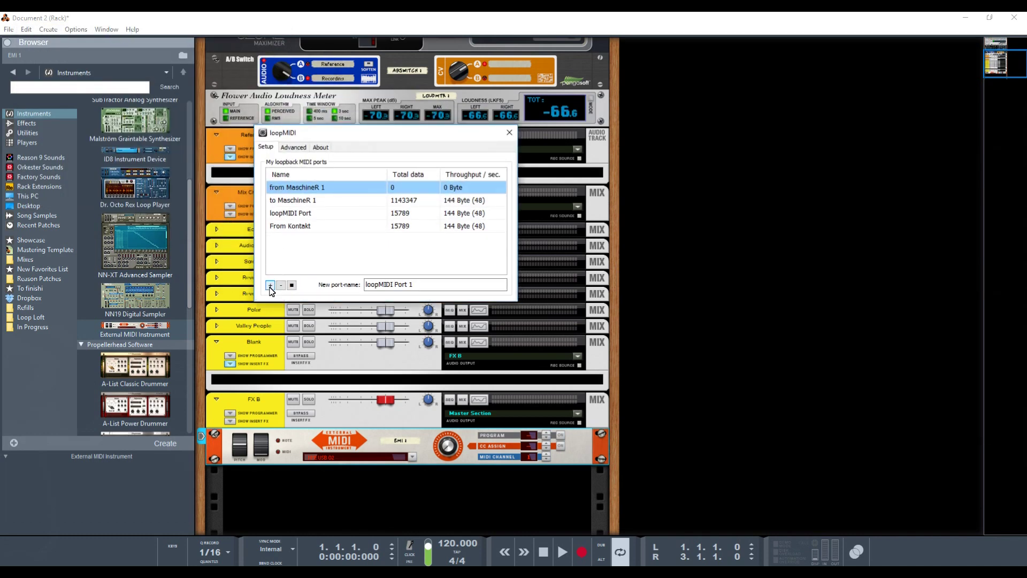
{"action": "left_click", "coordinate": [355, 200]}
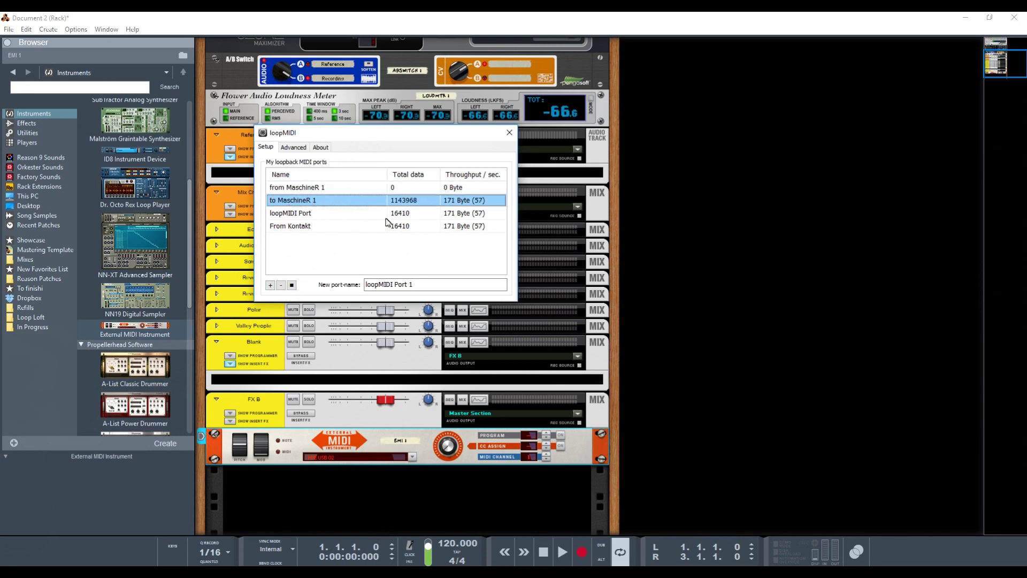
{"action": "left_click", "coordinate": [701, 312]}
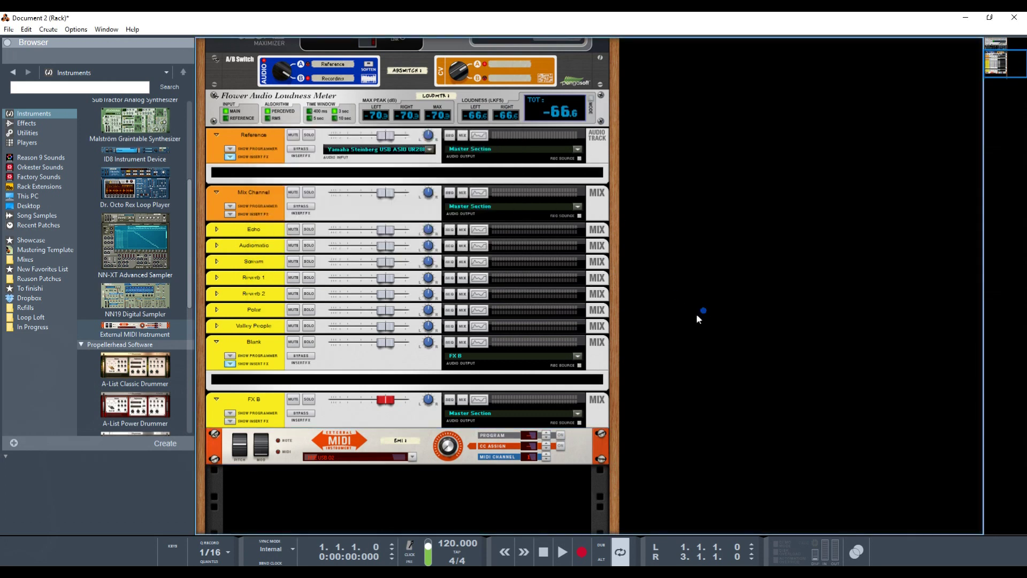
Route EMI 1's MIDI output to to MaschineR 1 instead of USB O2, then bring Kontakt 5 forward.
{"action": "left_click", "coordinate": [408, 458]}
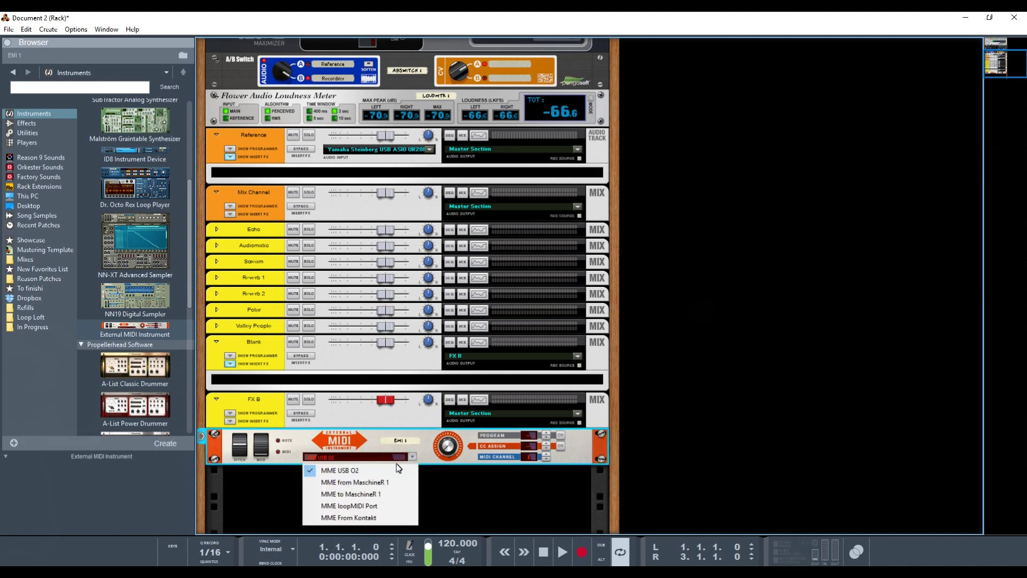
{"action": "left_click", "coordinate": [388, 499]}
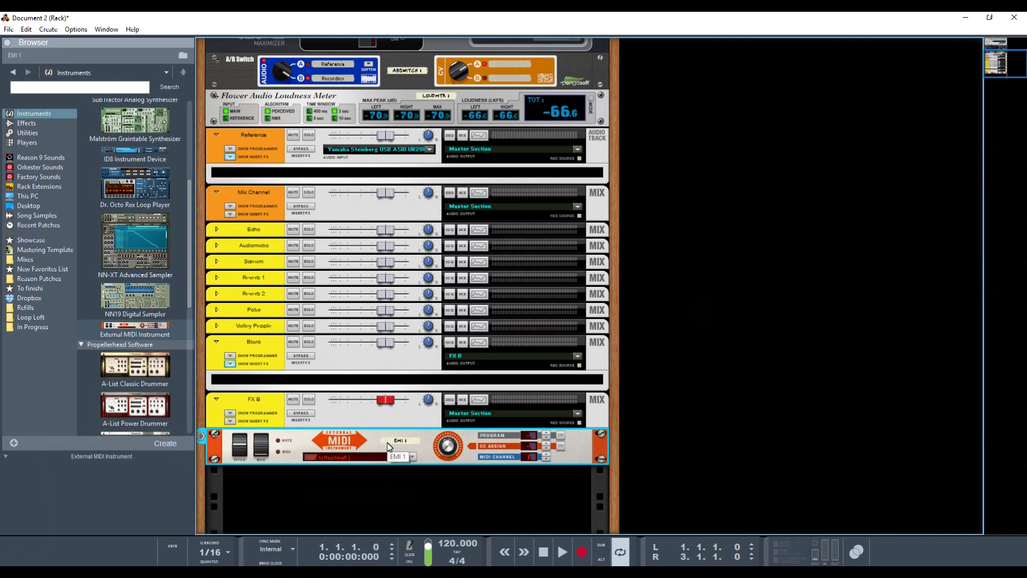
{"action": "key", "text": "alt+Tab"}
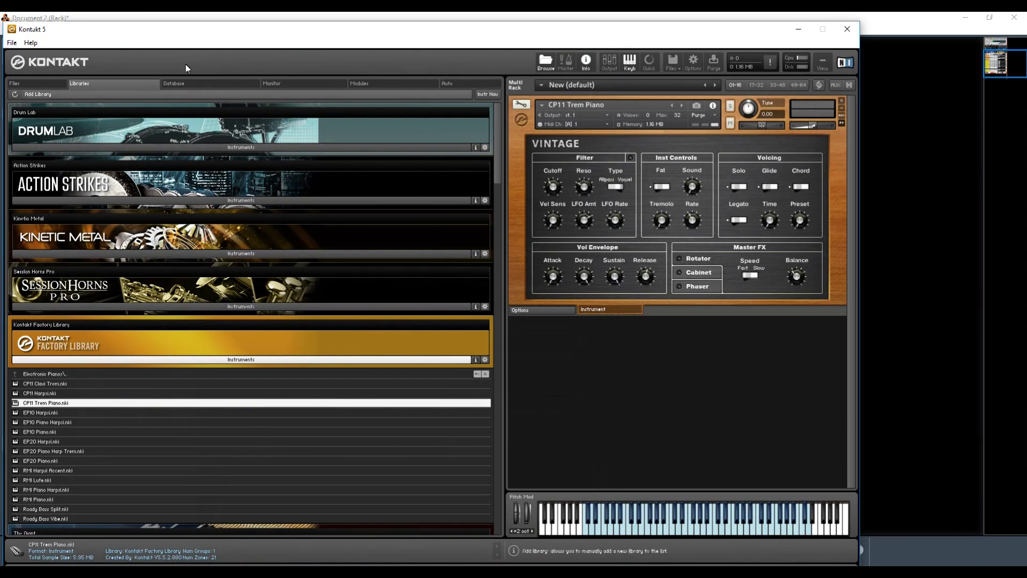
Review Kontakt 5's MIDI output devices and audio driver settings in Options, then close it.
{"action": "left_click", "coordinate": [12, 42]}
{"action": "left_click", "coordinate": [24, 53]}
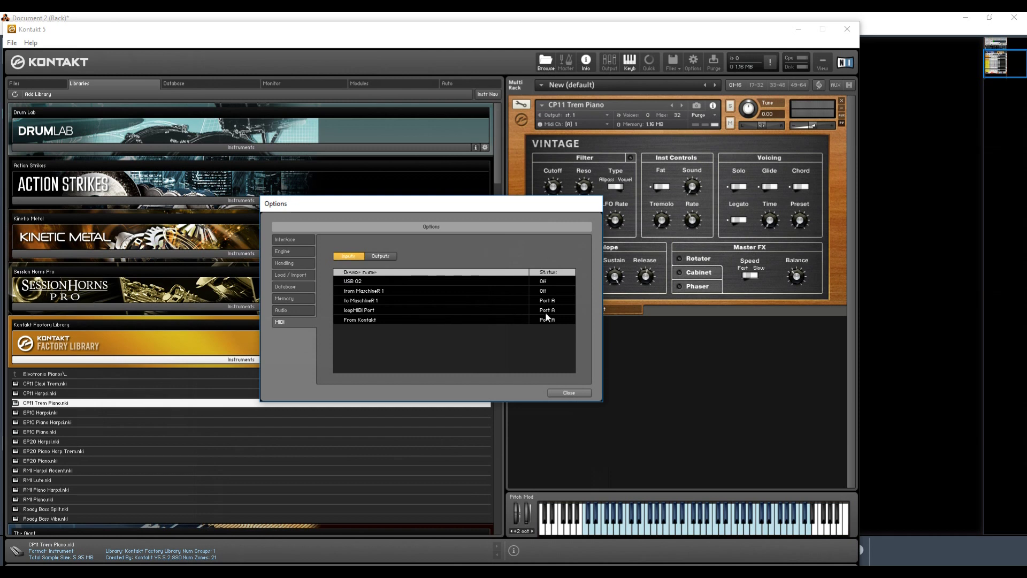
{"action": "left_click", "coordinate": [384, 258]}
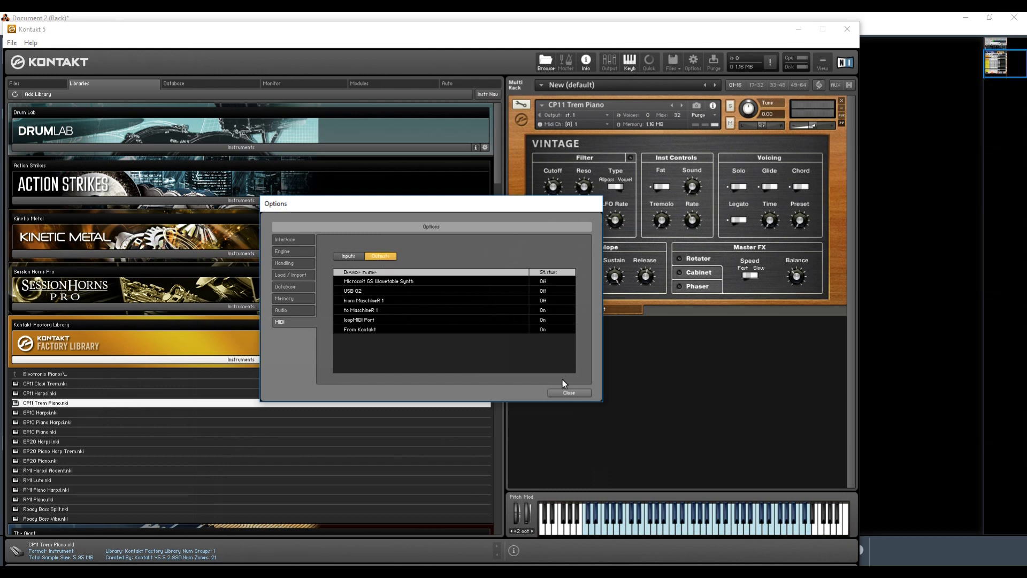
{"action": "left_click", "coordinate": [297, 313]}
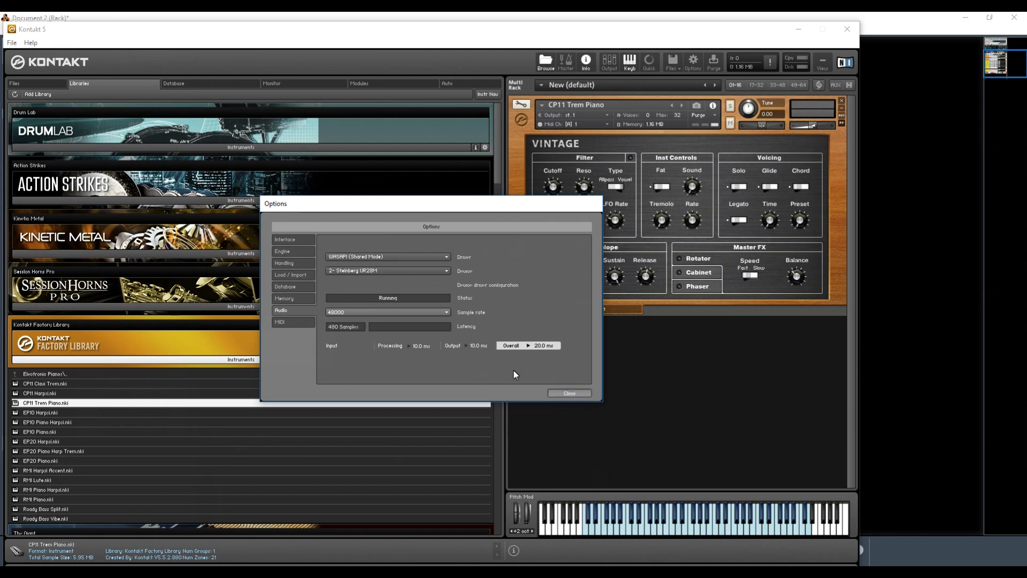
{"action": "left_click", "coordinate": [567, 391]}
Back in Reason's sequencer, stop the transport and record a two-bar MIDI clip on EMI 1.
{"action": "key", "text": "alt+Tab"}
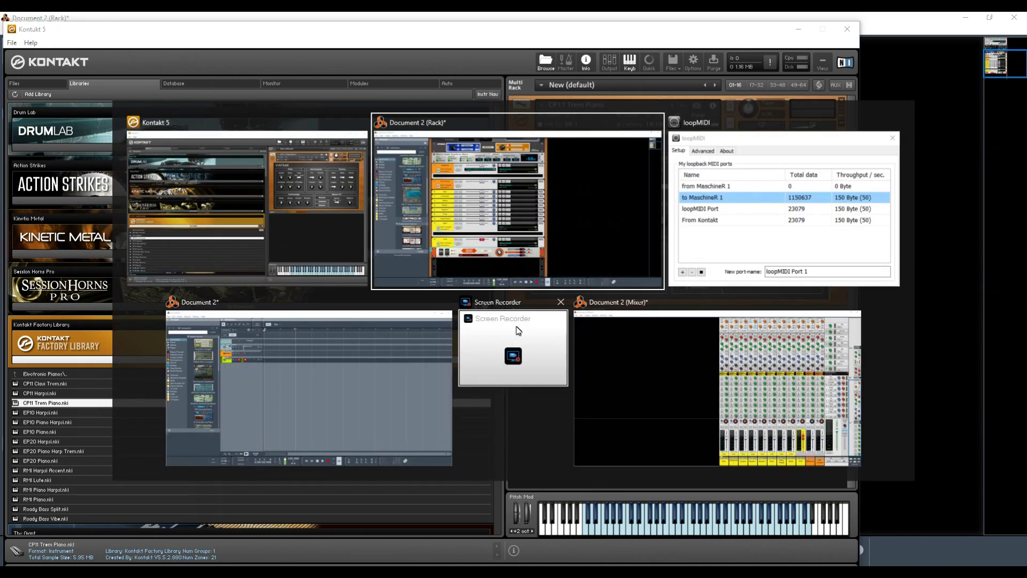
{"action": "left_click", "coordinate": [496, 222]}
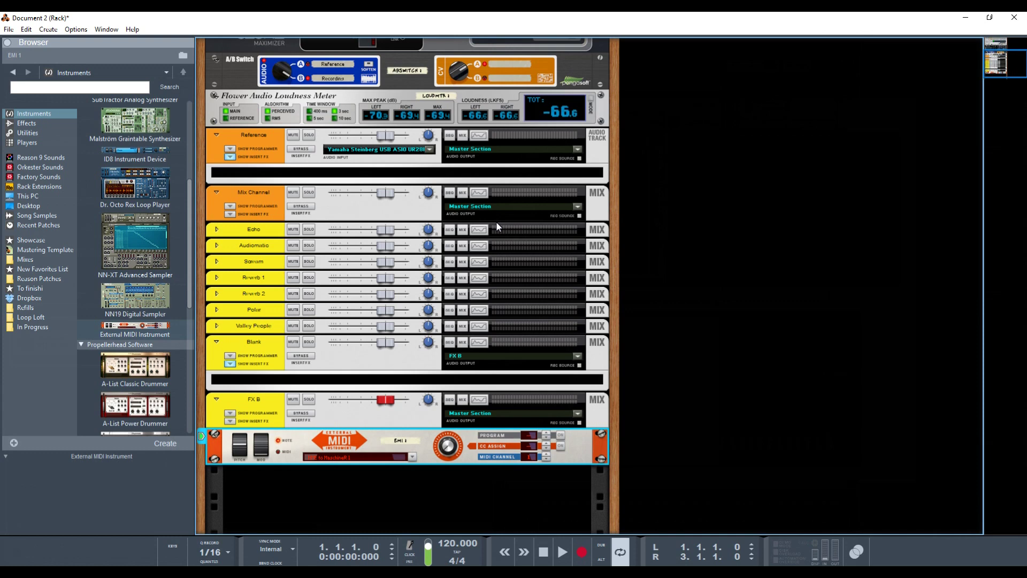
{"action": "key", "text": "alt+Tab"}
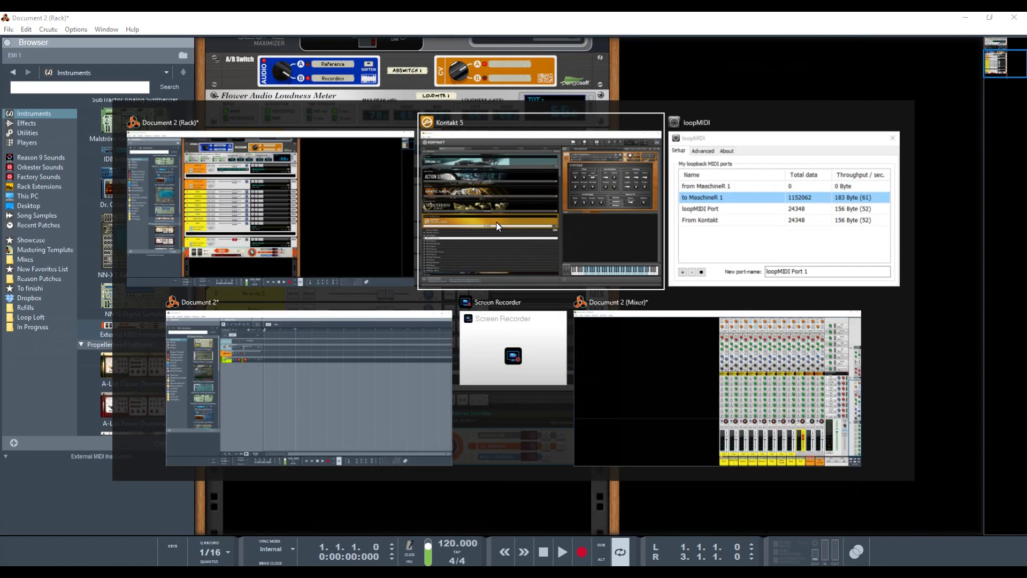
{"action": "left_click", "coordinate": [222, 410]}
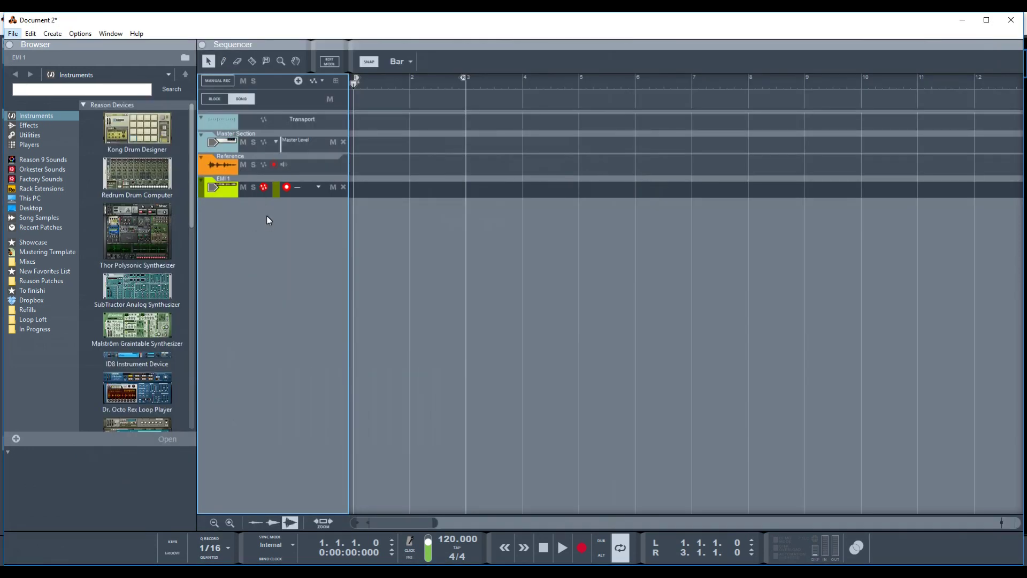
{"action": "left_click", "coordinate": [541, 545]}
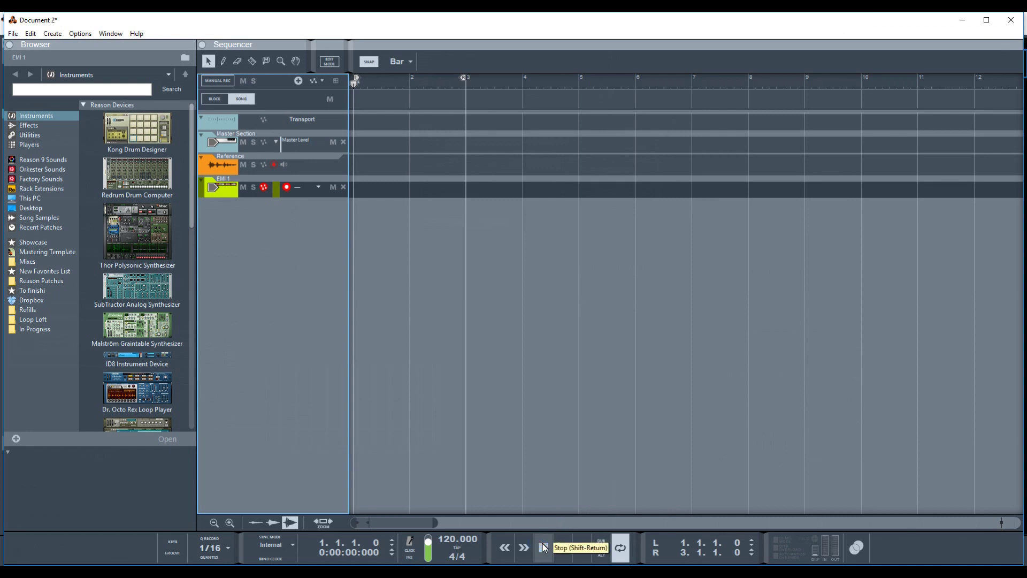
{"action": "key", "text": "ctrl+Return"}
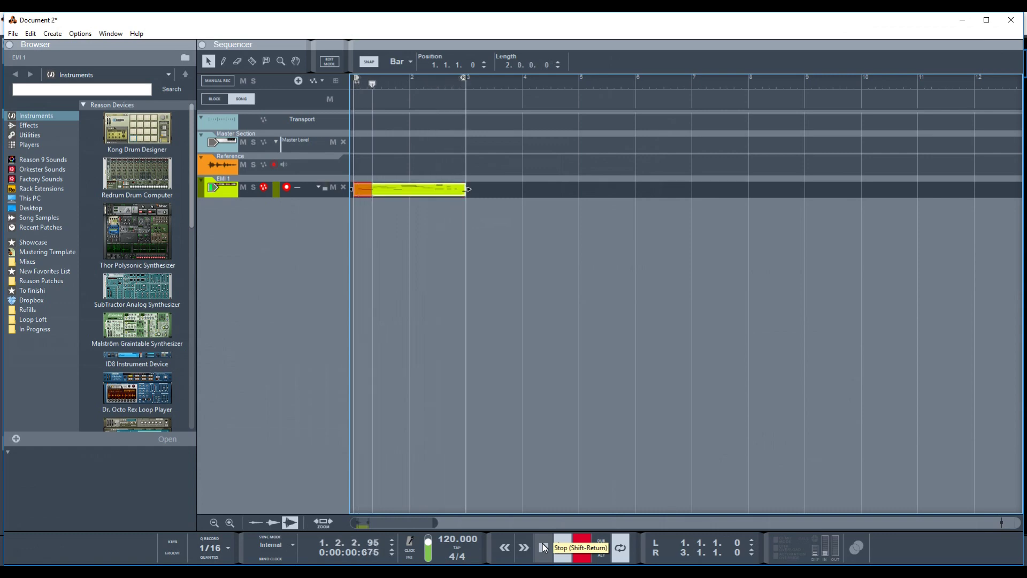
{"action": "key", "text": "ctrl+Return"}
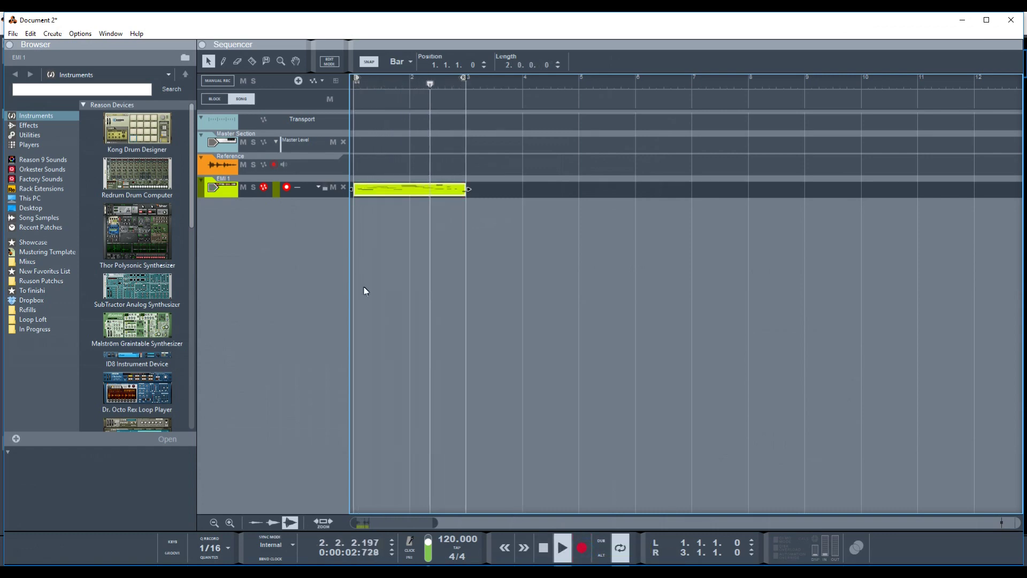
{"action": "key", "text": "F6"}
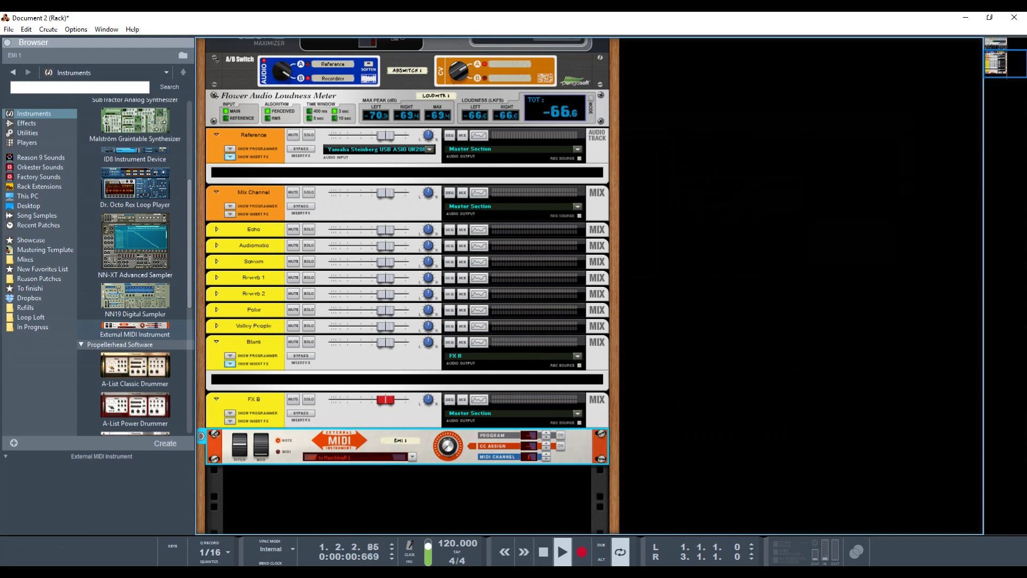
Replace CP11 Trem Piano with RMI Lute, turning on its Vintage filter and adjusting tremolo.
{"action": "key", "text": "alt+Tab"}
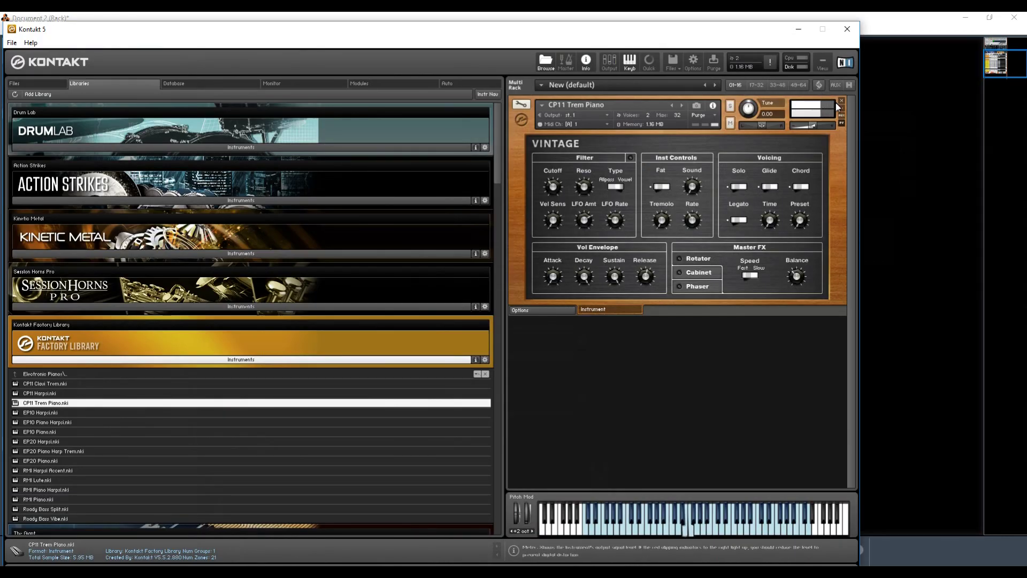
{"action": "left_click", "coordinate": [841, 101]}
{"action": "scroll", "coordinate": [60, 380], "scroll_direction": "down", "scroll_amount": 1}
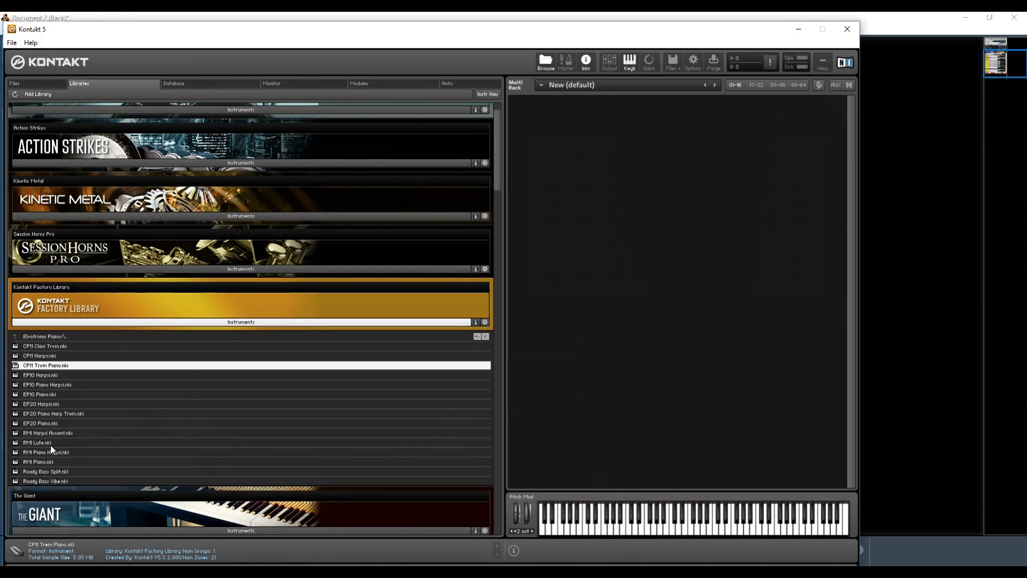
{"action": "double_click", "coordinate": [50, 444]}
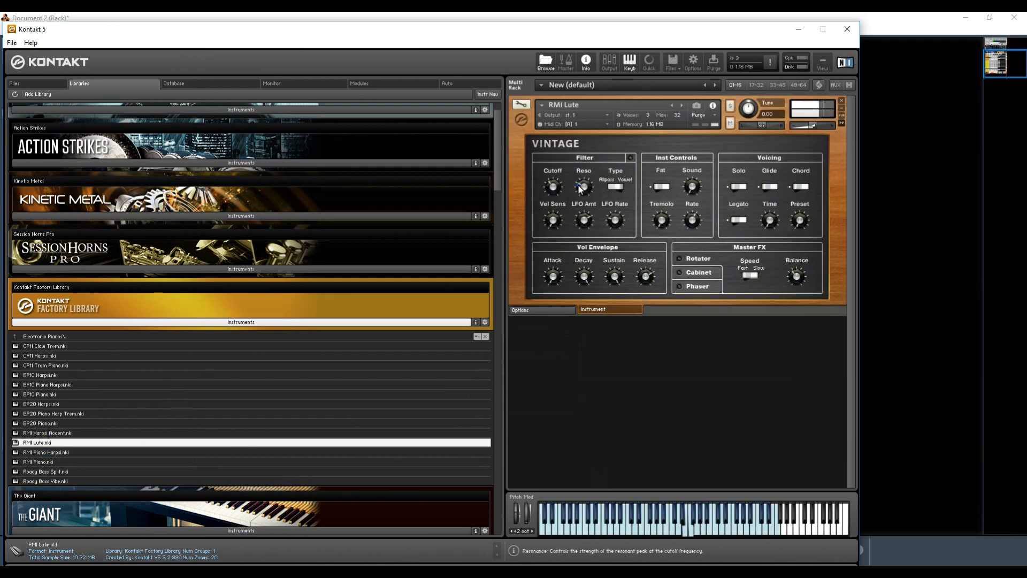
{"action": "left_click", "coordinate": [631, 158]}
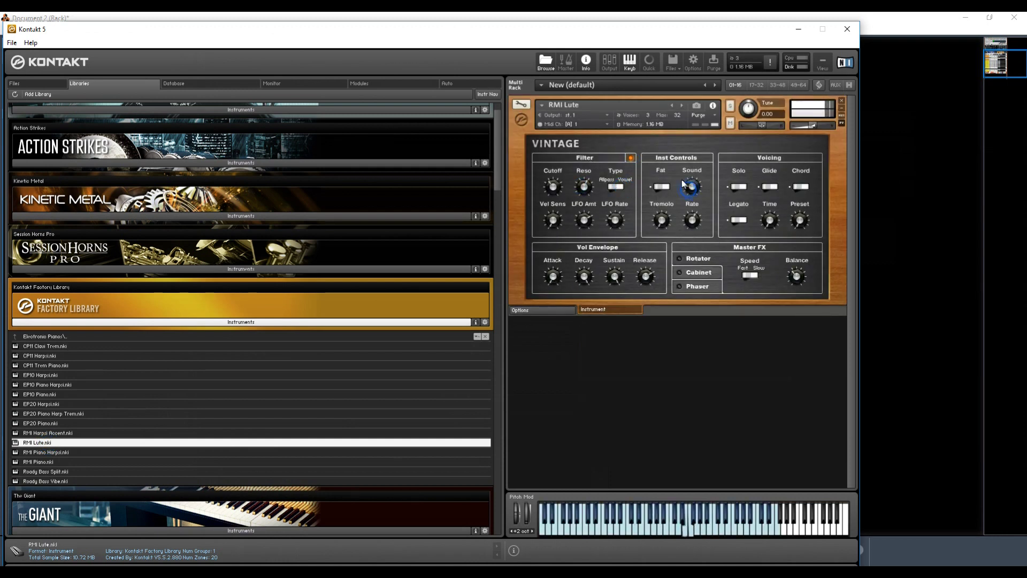
{"action": "left_click", "coordinate": [664, 215]}
Discard RMI Lute unsaved and load OP Gangsa.nki from Balinese Gamelan's Original Pitch folder.
{"action": "left_click", "coordinate": [841, 101]}
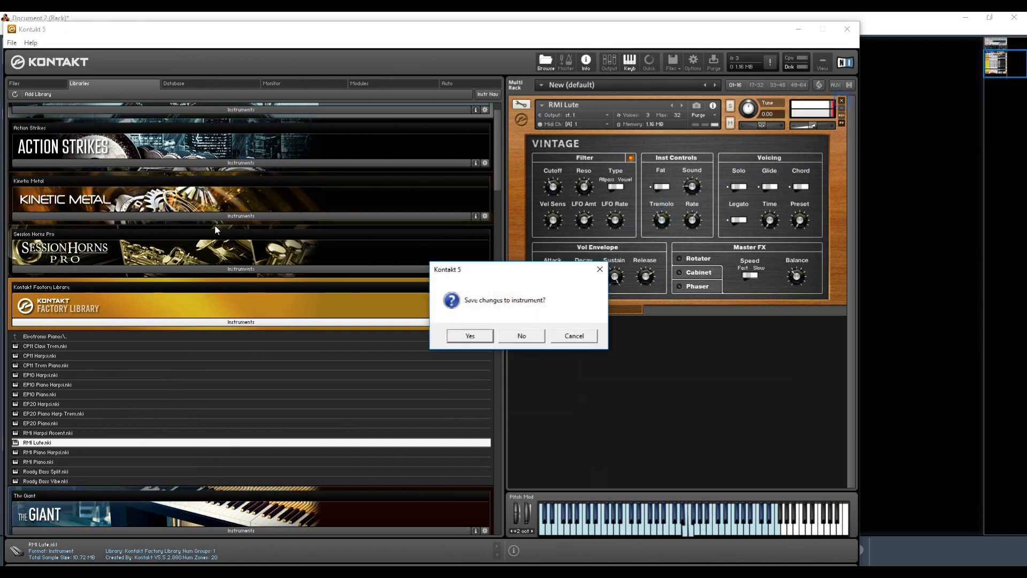
{"action": "left_click", "coordinate": [517, 336]}
{"action": "scroll", "coordinate": [214, 328], "scroll_direction": "down", "scroll_amount": 5}
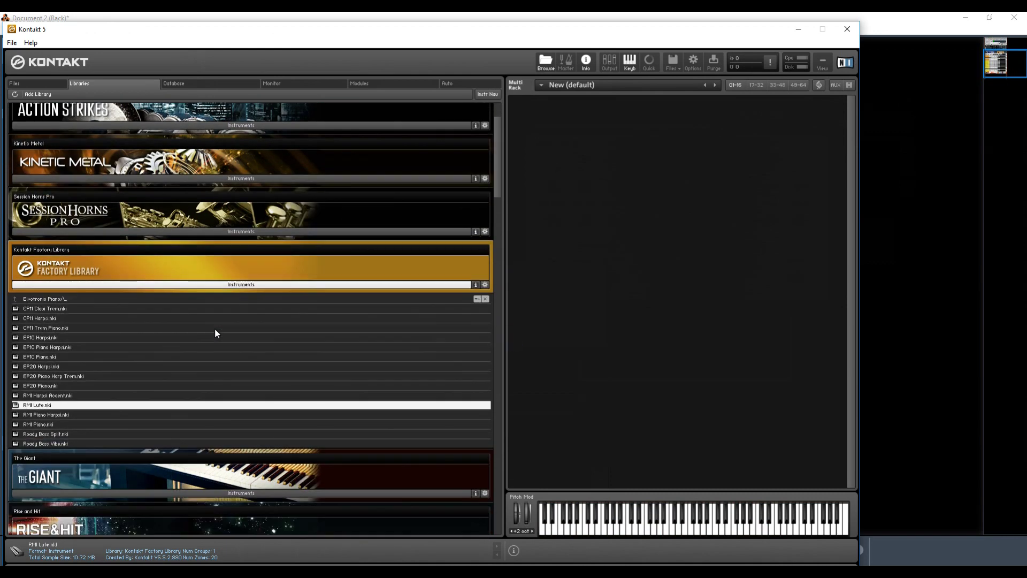
{"action": "scroll", "coordinate": [174, 448], "scroll_direction": "down", "scroll_amount": 6}
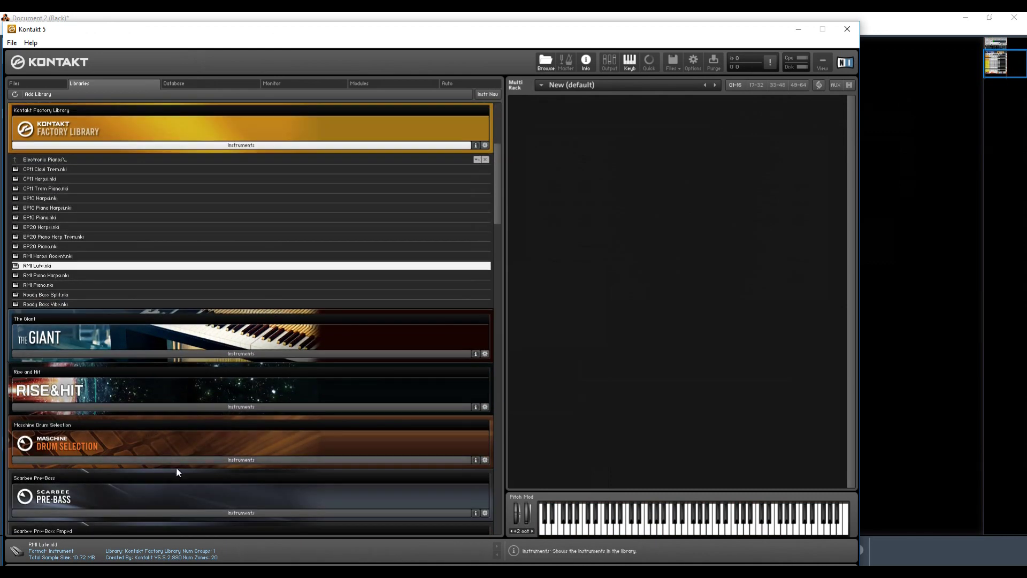
{"action": "scroll", "coordinate": [176, 471], "scroll_direction": "down", "scroll_amount": 3}
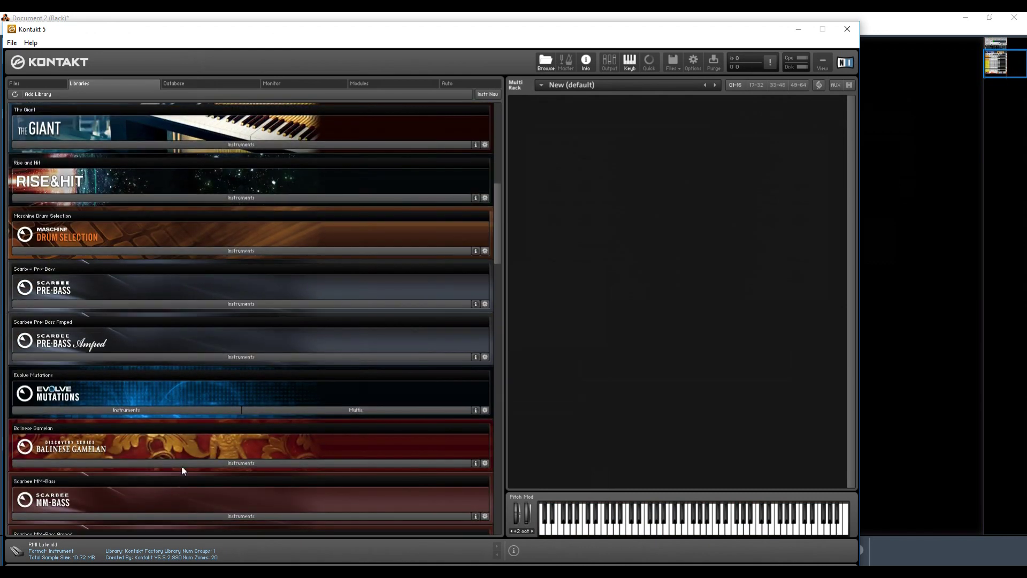
{"action": "left_click", "coordinate": [240, 463]}
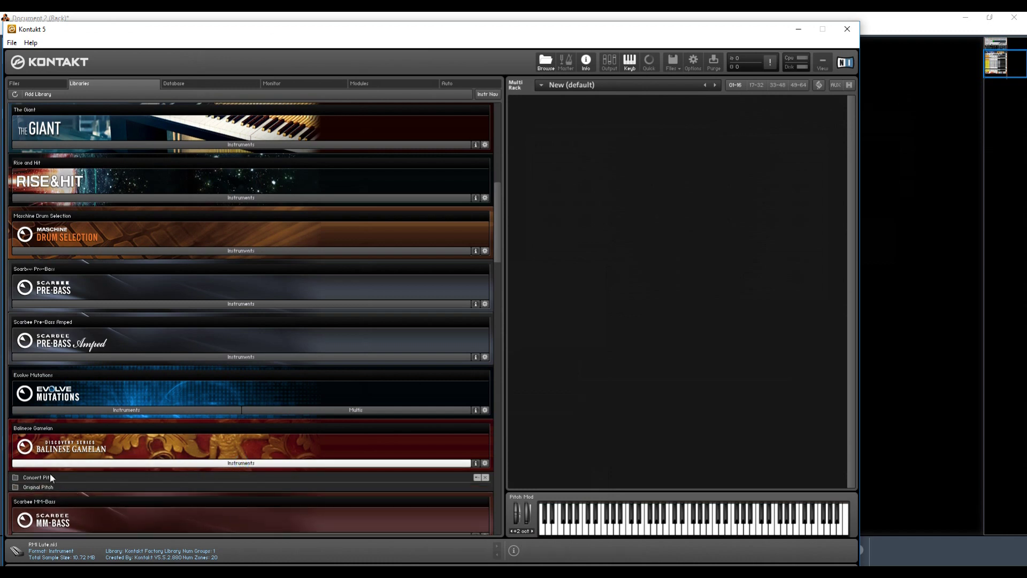
{"action": "double_click", "coordinate": [45, 486]}
{"action": "left_click_drag", "start_coordinate": [46, 493], "coordinate": [673, 268]}
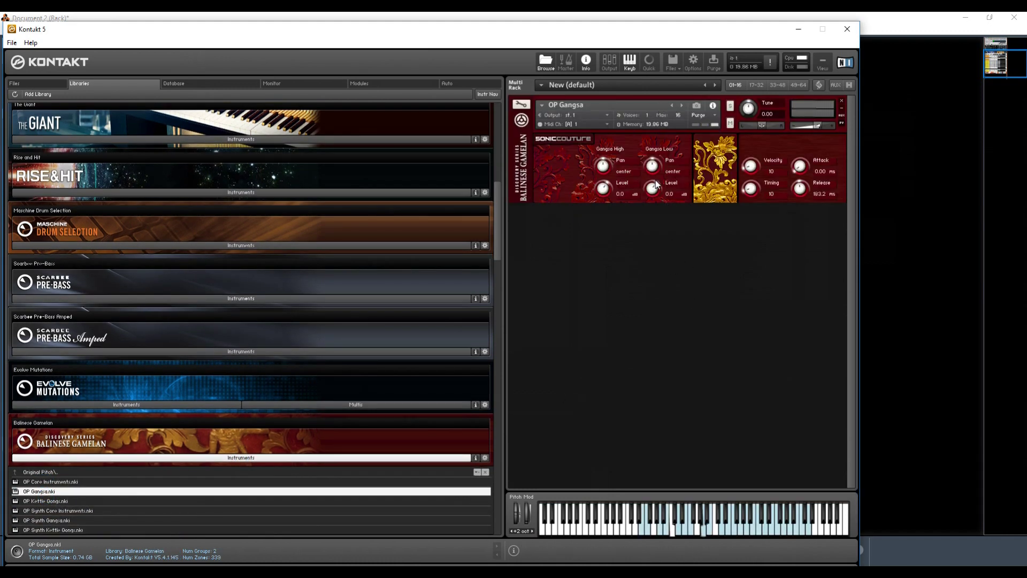
Raise OP Gangsa's Timing to 27, remove it unsaved, then load Alicias Keys.nki.
{"action": "left_click_drag", "start_coordinate": [745, 196], "coordinate": [416, 157]}
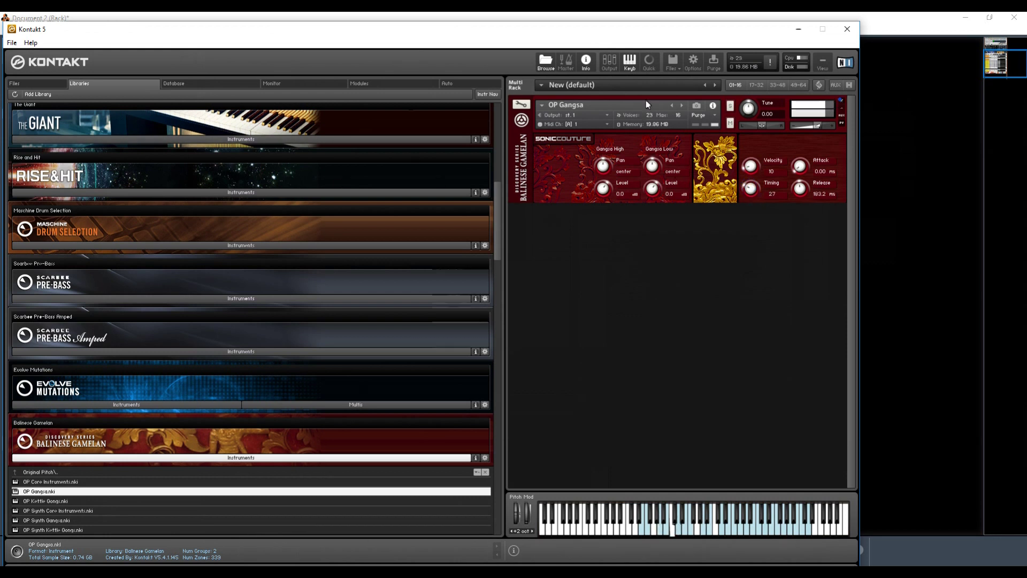
{"action": "left_click", "coordinate": [842, 101]}
{"action": "left_click", "coordinate": [521, 336]}
{"action": "scroll", "coordinate": [321, 321], "scroll_direction": "down", "scroll_amount": 4}
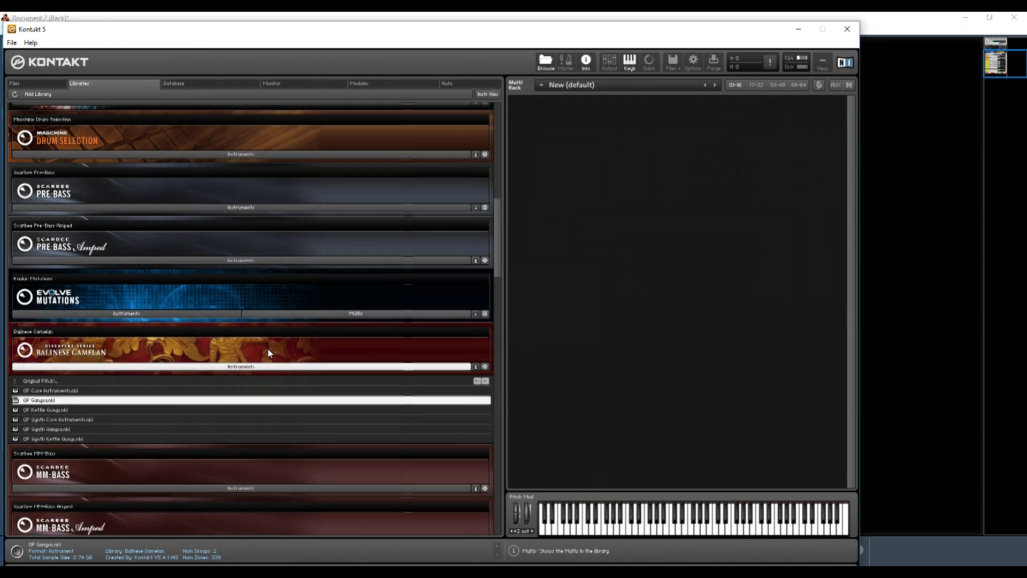
{"action": "left_click", "coordinate": [172, 358]}
{"action": "scroll", "coordinate": [175, 361], "scroll_direction": "down", "scroll_amount": 5}
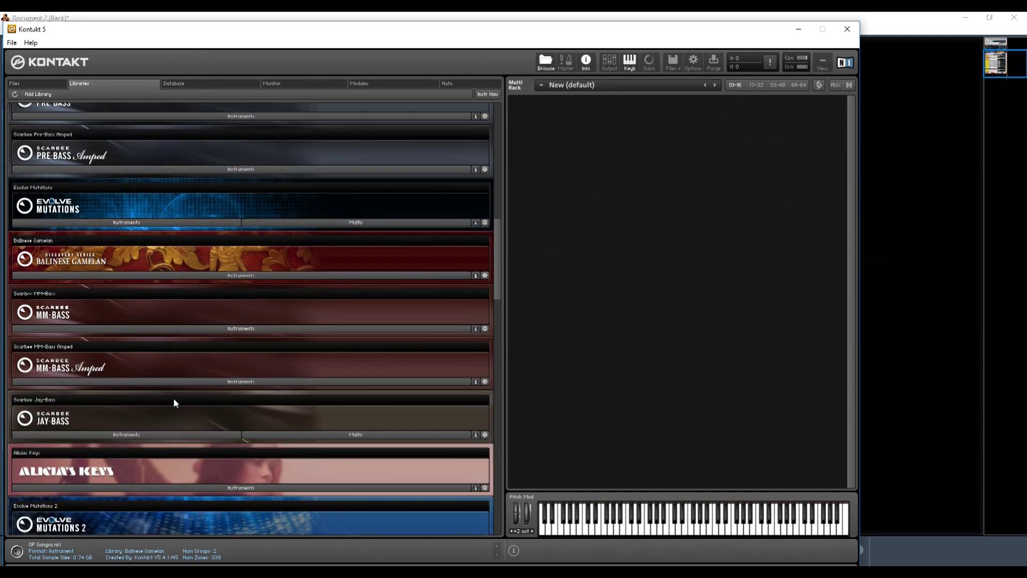
{"action": "left_click", "coordinate": [190, 440]}
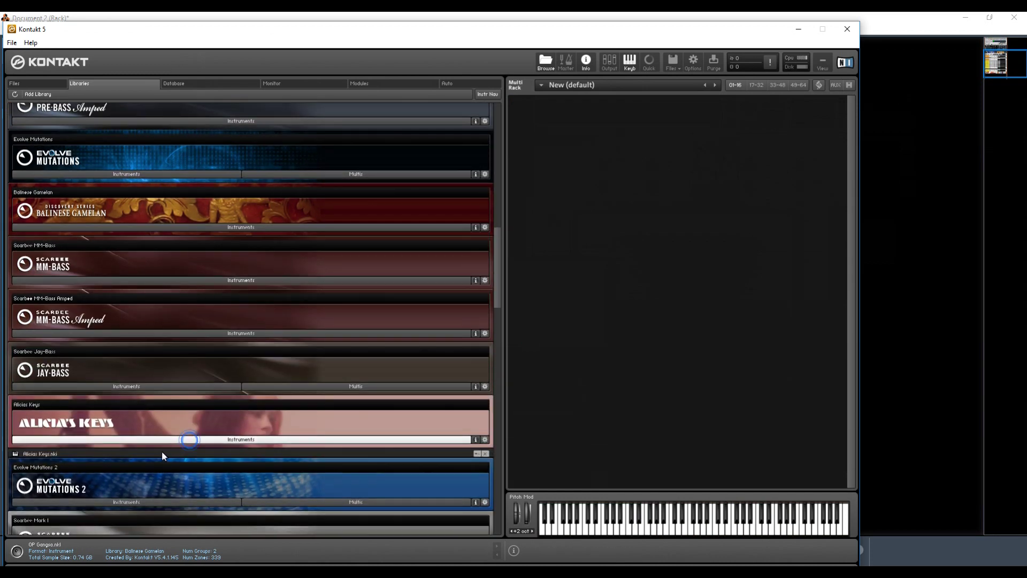
{"action": "double_click", "coordinate": [114, 452]}
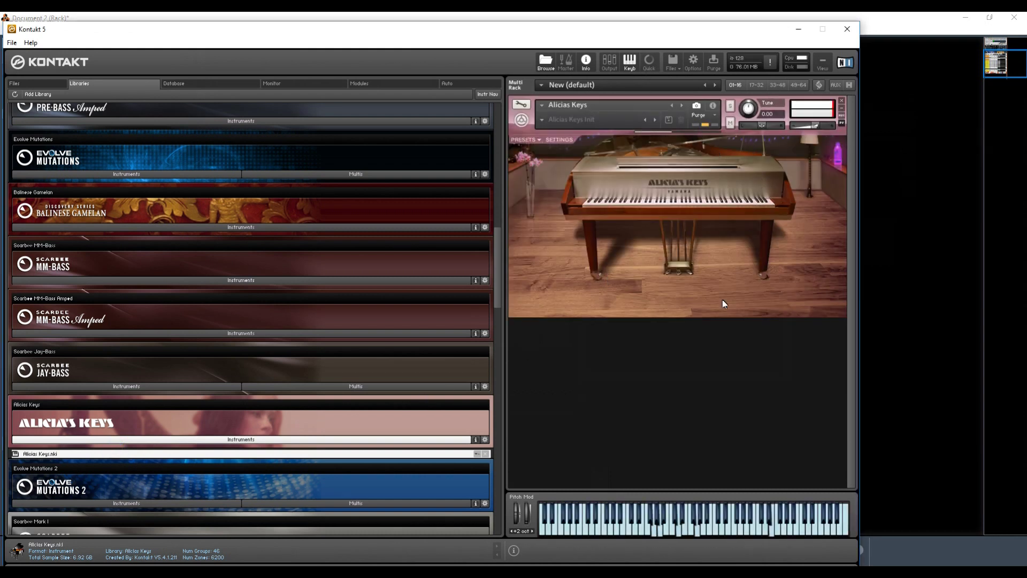
Select the loaded Alicia's Keys, stop playback in Reason's sequencer, then return to Kontakt.
{"action": "left_click", "coordinate": [822, 115]}
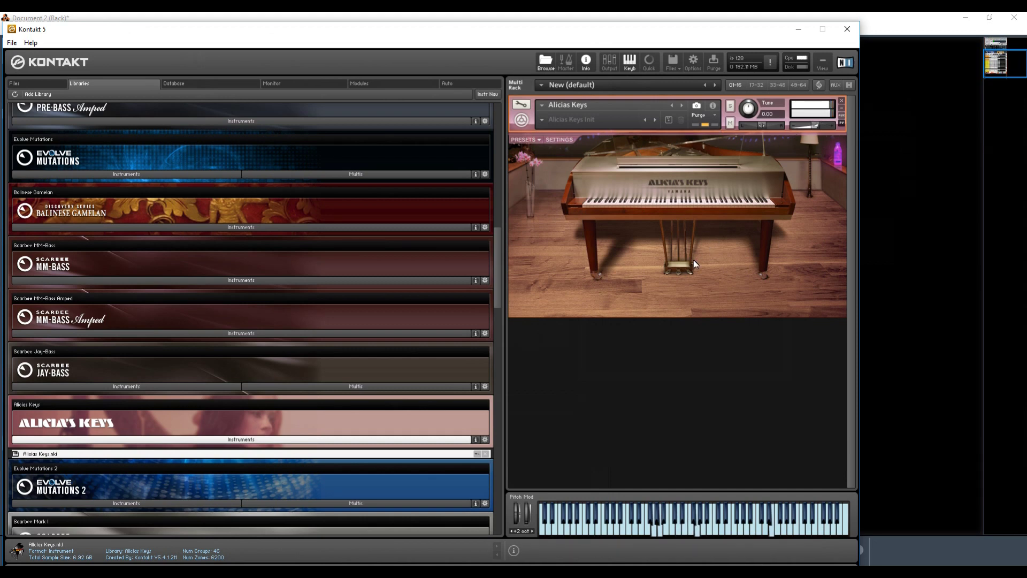
{"action": "mouse_move", "coordinate": [675, 571]}
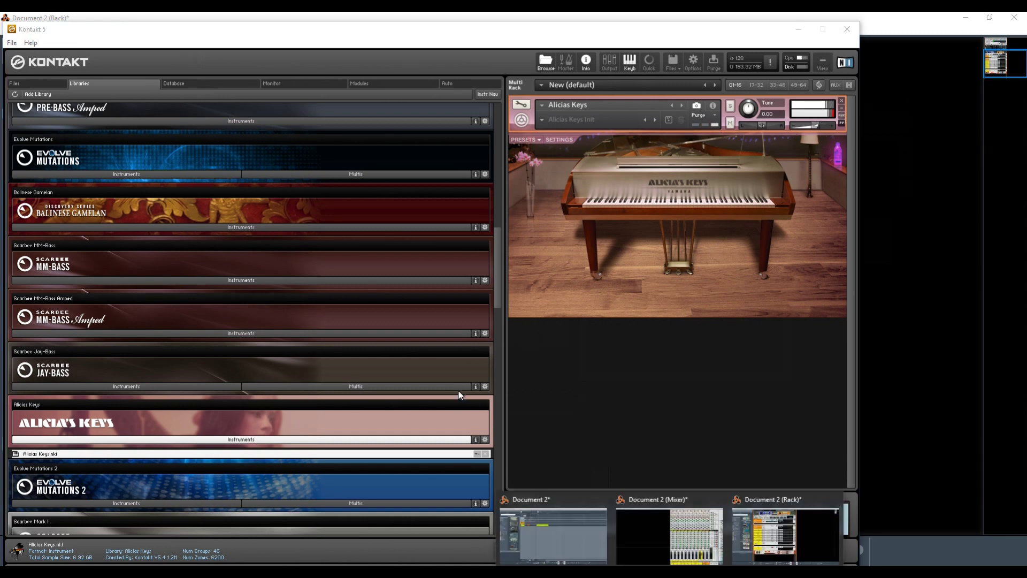
{"action": "left_click", "coordinate": [609, 535]}
{"action": "key", "text": "space"}
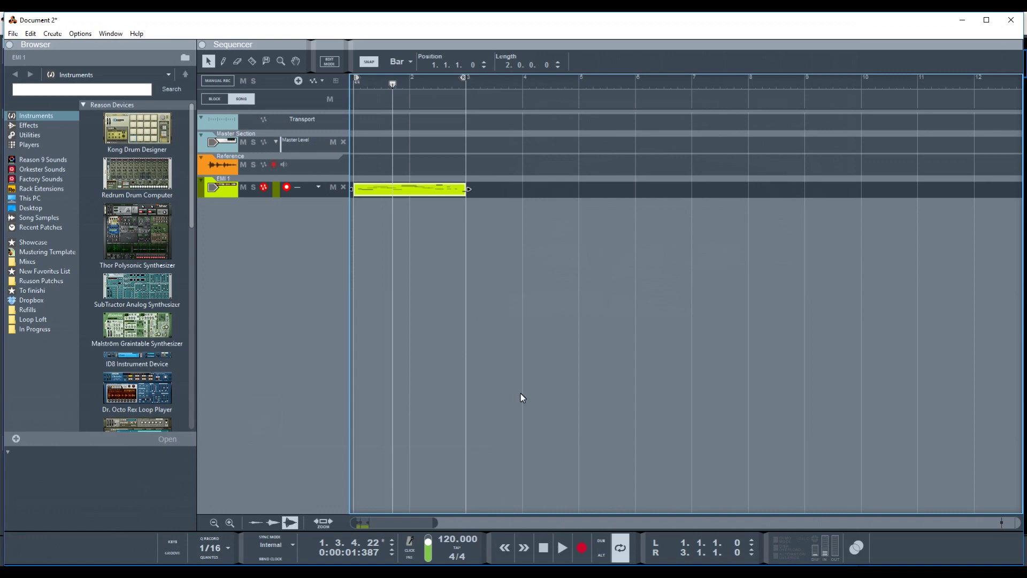
{"action": "key", "text": "alt+Tab"}
{"action": "left_click", "coordinate": [760, 210]}
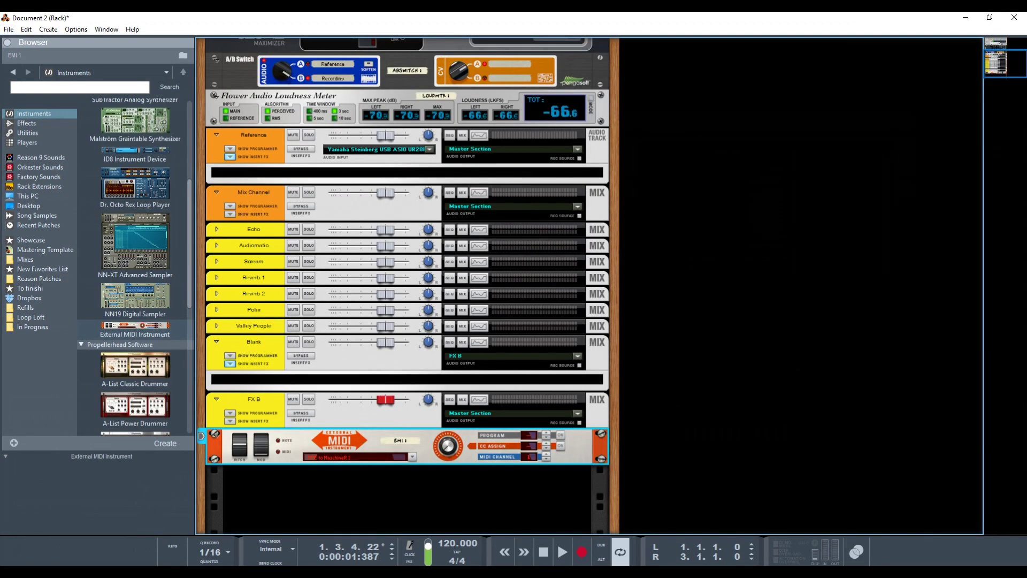
{"action": "key", "text": "alt+Tab"}
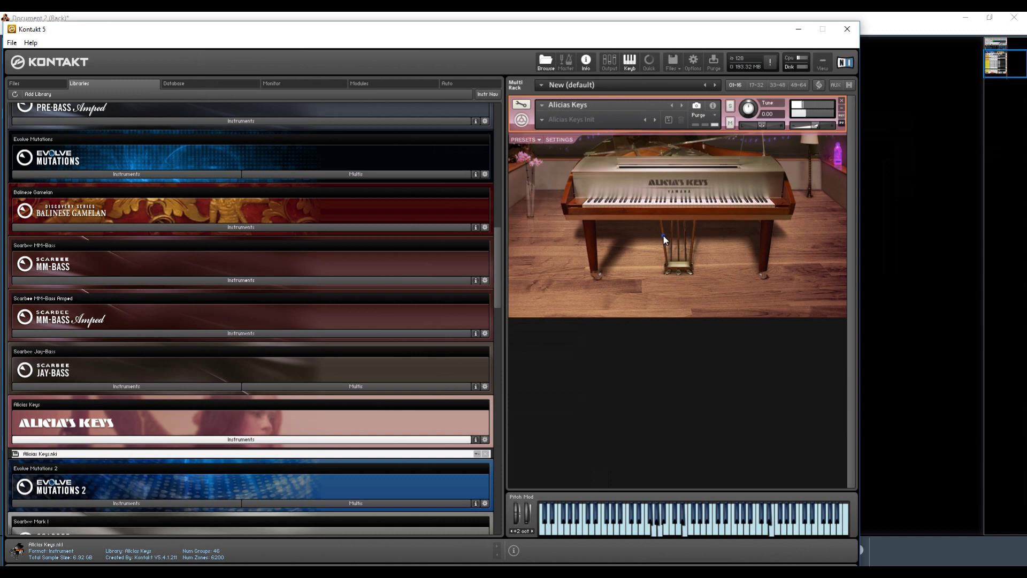
Purge all of Alicia's Keys samples, then remove the instrument from the Multi Rack.
{"action": "left_click", "coordinate": [698, 116]}
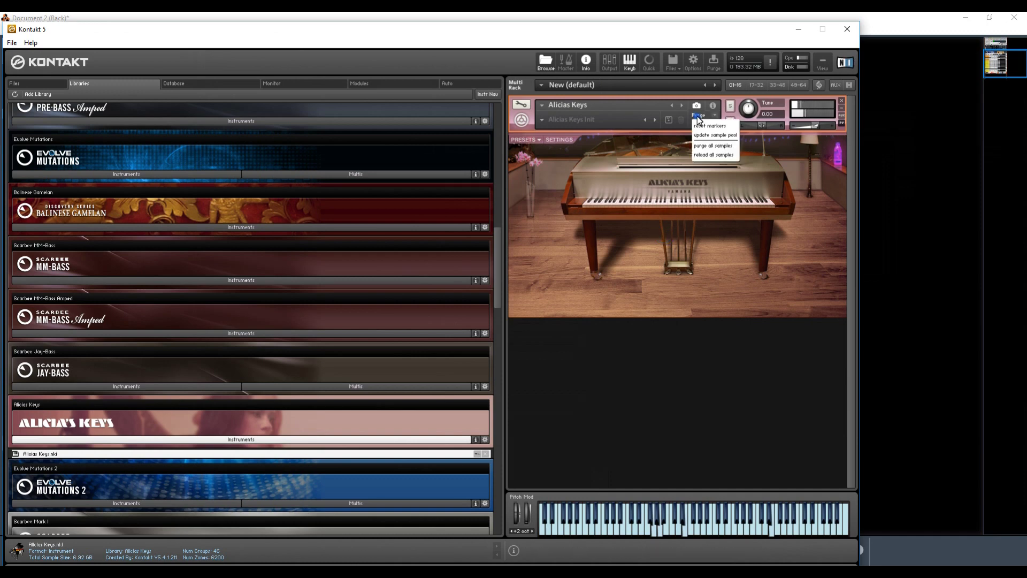
{"action": "left_click", "coordinate": [717, 147]}
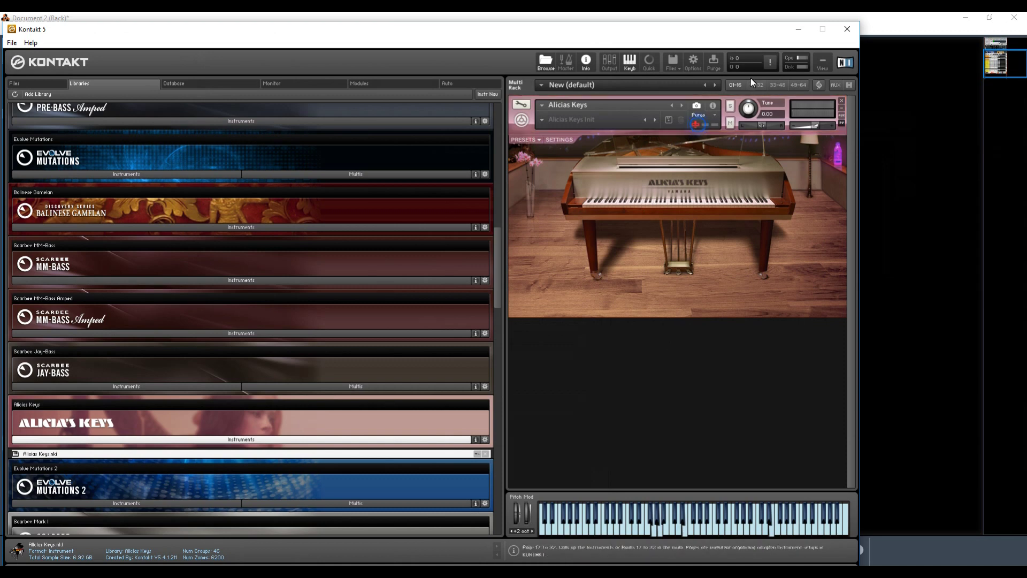
{"action": "left_click", "coordinate": [771, 62]}
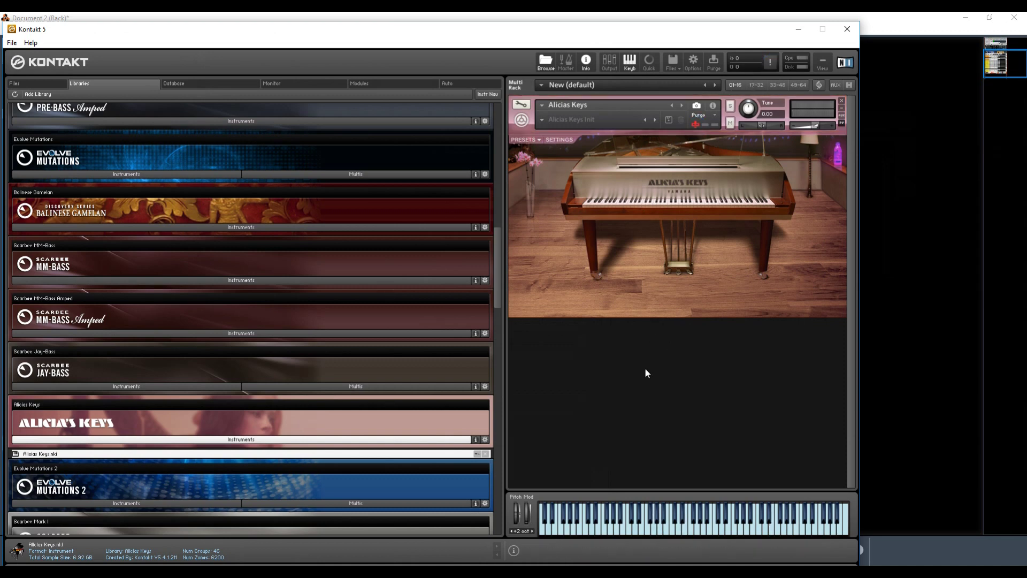
{"action": "left_click", "coordinate": [671, 572]}
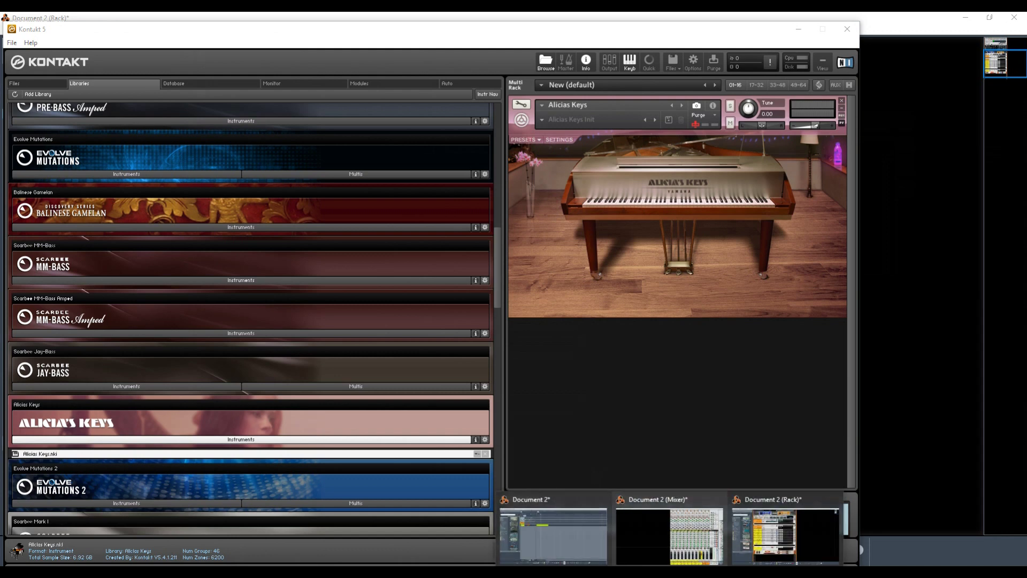
{"action": "mouse_move", "coordinate": [611, 502]}
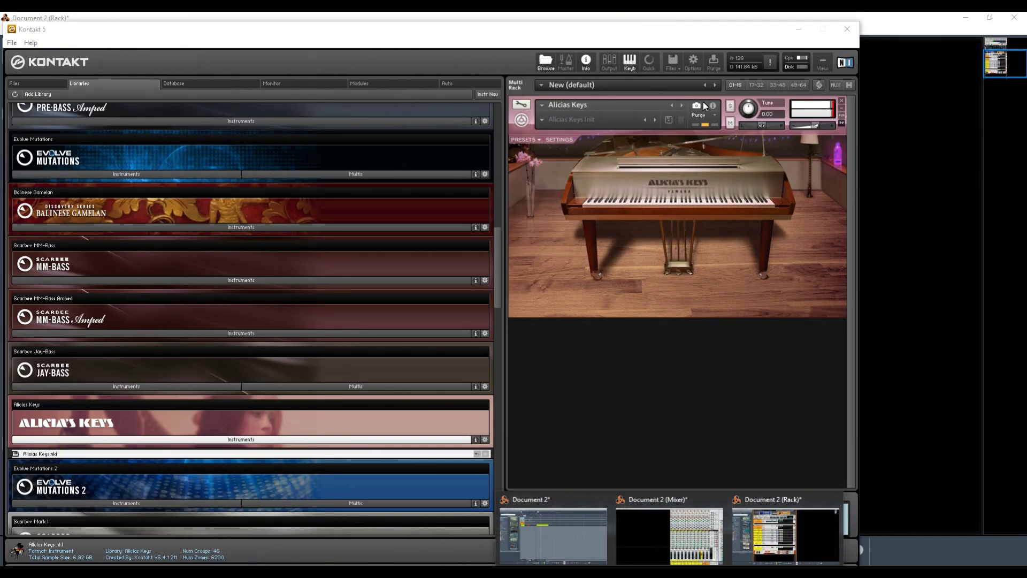
{"action": "left_click", "coordinate": [842, 101]}
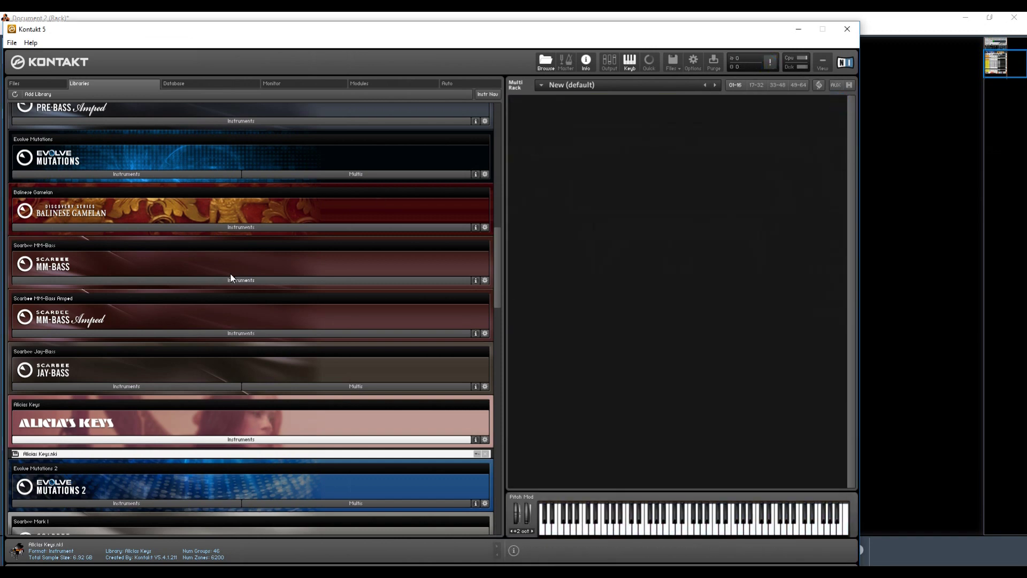
Load EP20 Piano.nki from the Vintage library into the empty Multi Rack.
{"action": "scroll", "coordinate": [229, 276], "scroll_direction": "up", "scroll_amount": 3}
{"action": "scroll", "coordinate": [178, 249], "scroll_direction": "up", "scroll_amount": 5}
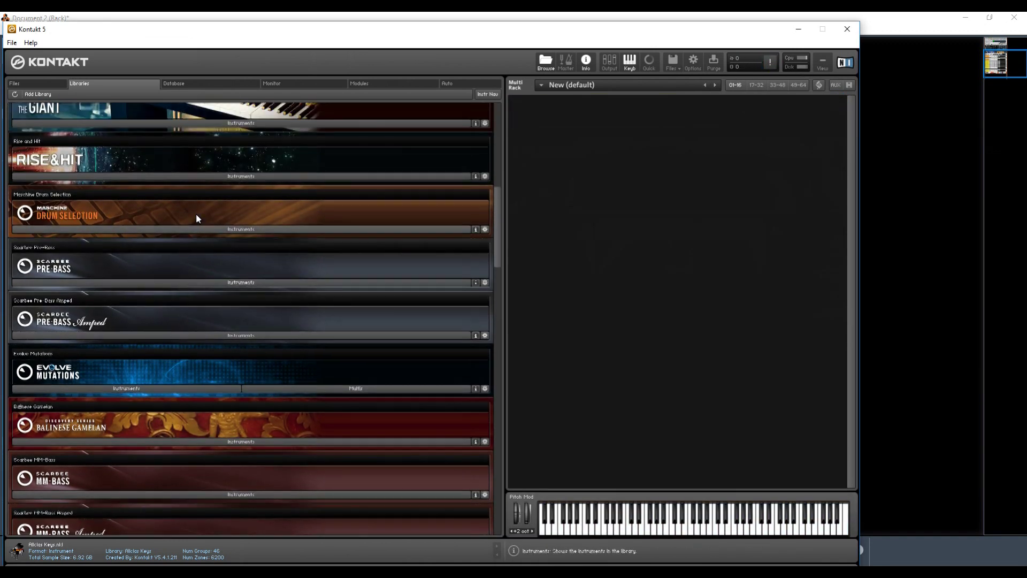
{"action": "scroll", "coordinate": [205, 180], "scroll_direction": "up", "scroll_amount": 3}
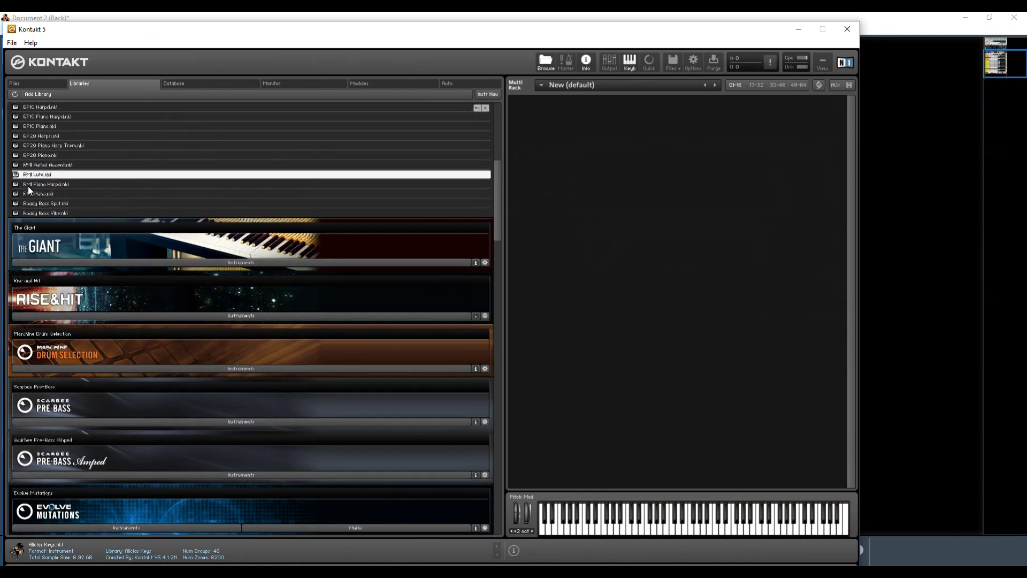
{"action": "left_click", "coordinate": [37, 156]}
{"action": "left_click_drag", "start_coordinate": [641, 181], "coordinate": [631, 187]}
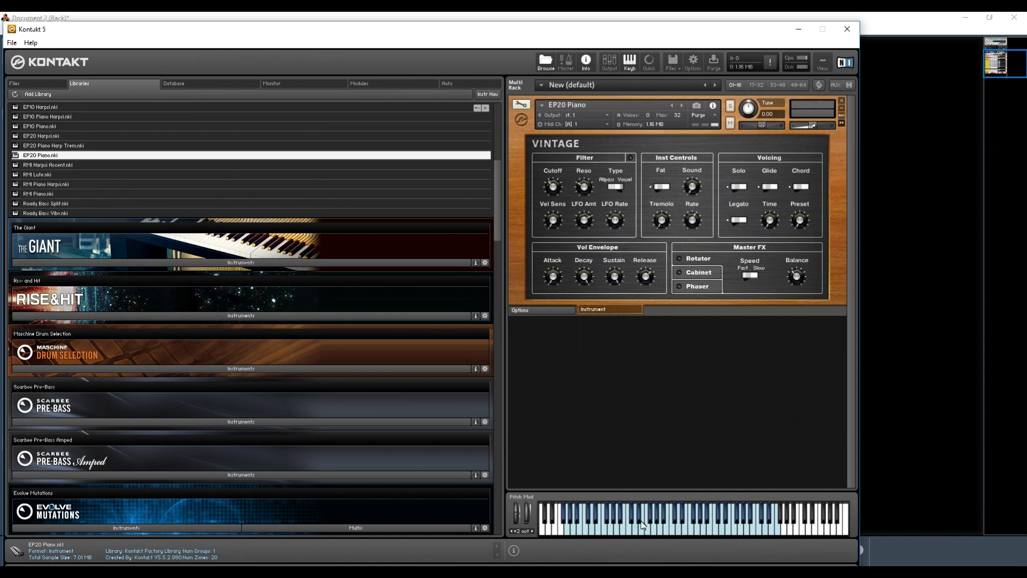
Create a new audio track in Reason's sequencer with its input set to Stereo Input.
{"action": "left_click", "coordinate": [563, 529]}
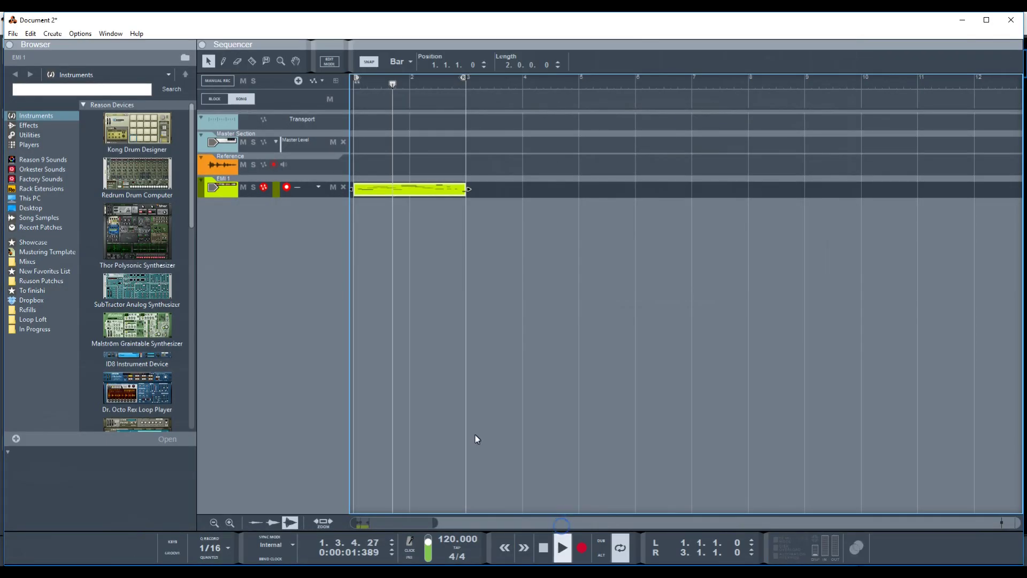
{"action": "right_click", "coordinate": [320, 310]}
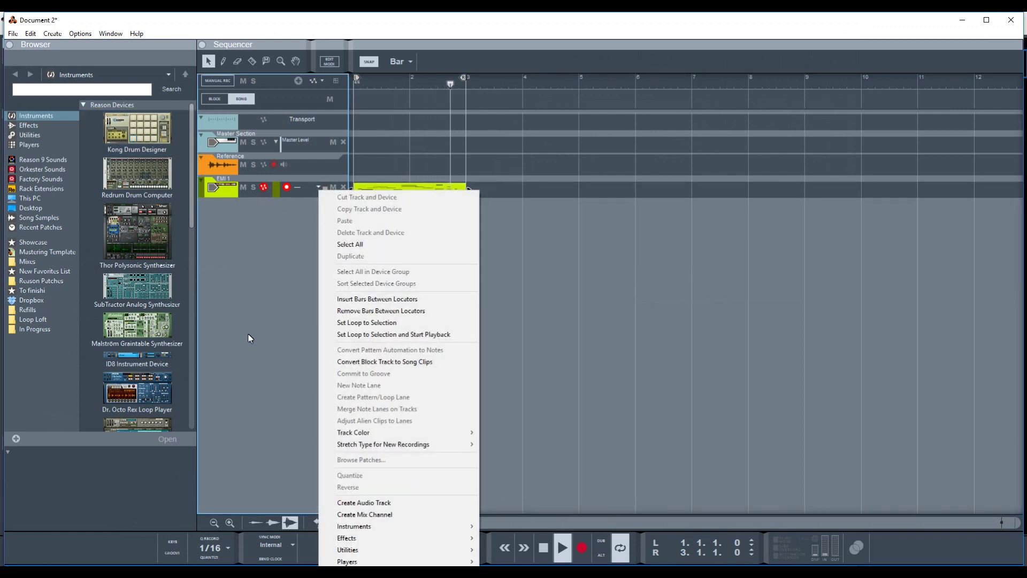
{"action": "left_click", "coordinate": [332, 506]}
{"action": "left_click", "coordinate": [227, 222]}
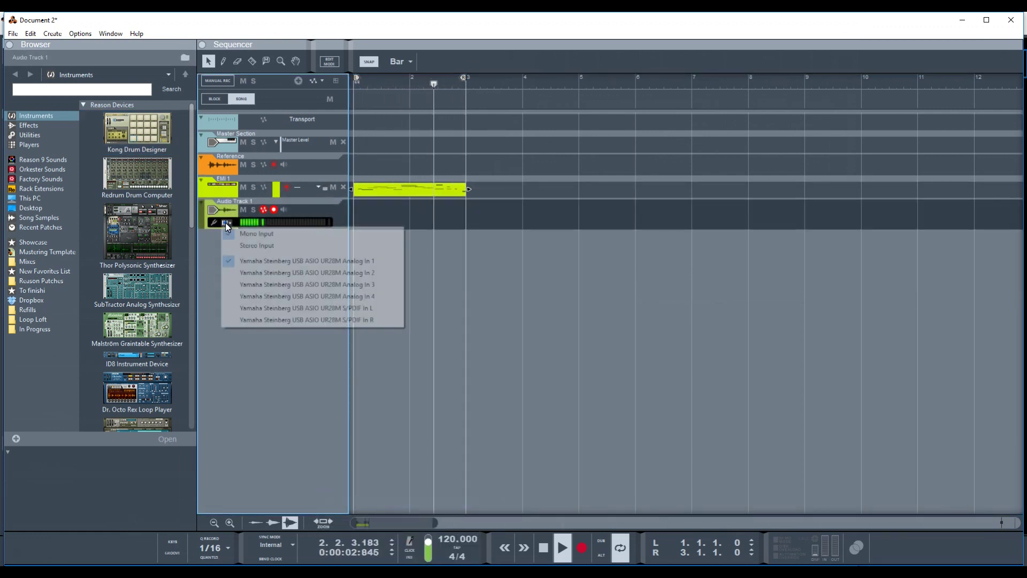
{"action": "left_click", "coordinate": [255, 246]}
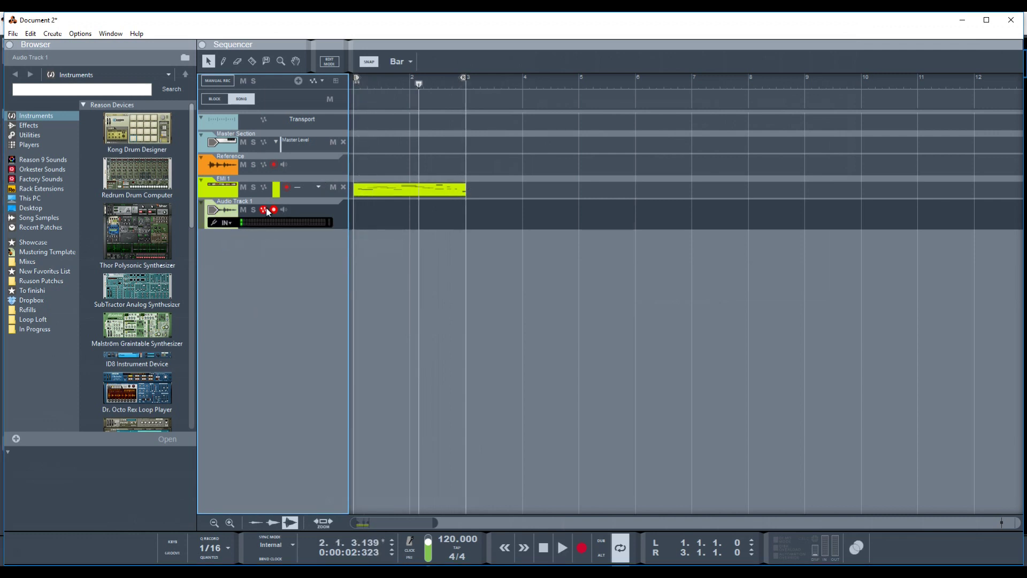
Record the EMI 1 part onto Audio Track 1 from the start, mute EMI 1, and play it back.
{"action": "left_click", "coordinate": [544, 548]}
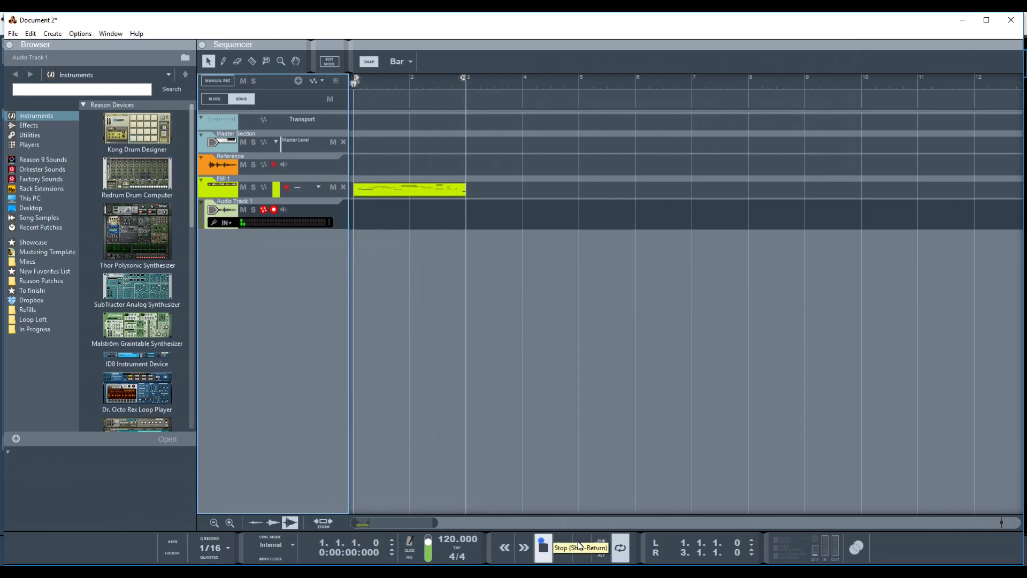
{"action": "left_click", "coordinate": [581, 547]}
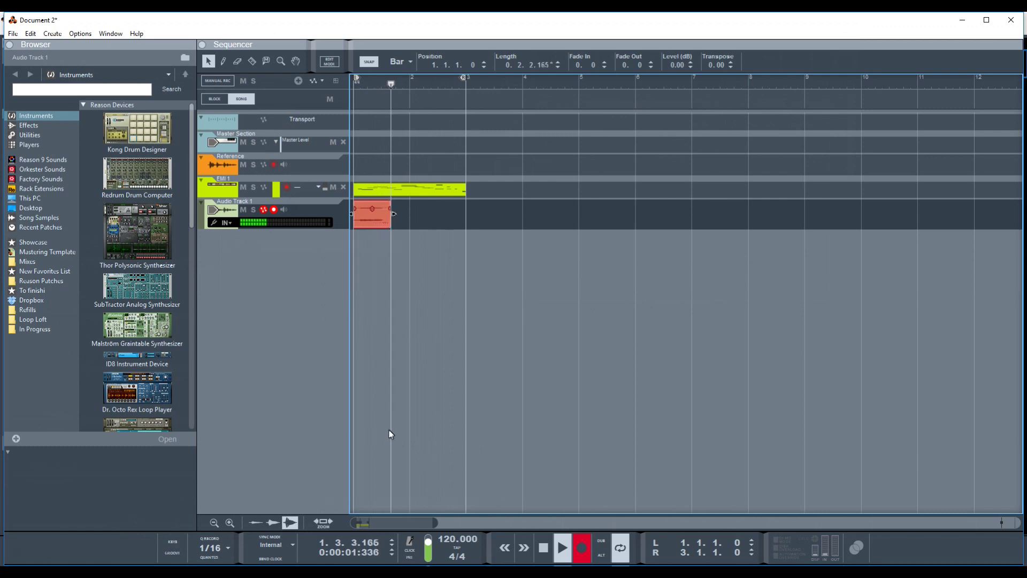
{"action": "left_click", "coordinate": [546, 549]}
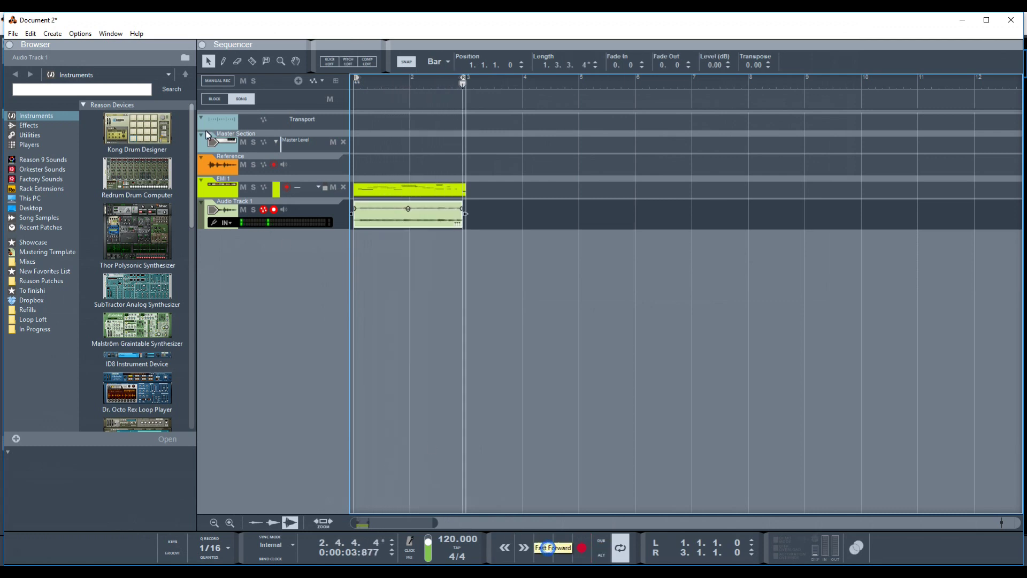
{"action": "left_click", "coordinate": [242, 187]}
{"action": "left_click", "coordinate": [373, 78]}
{"action": "key", "text": "space"}
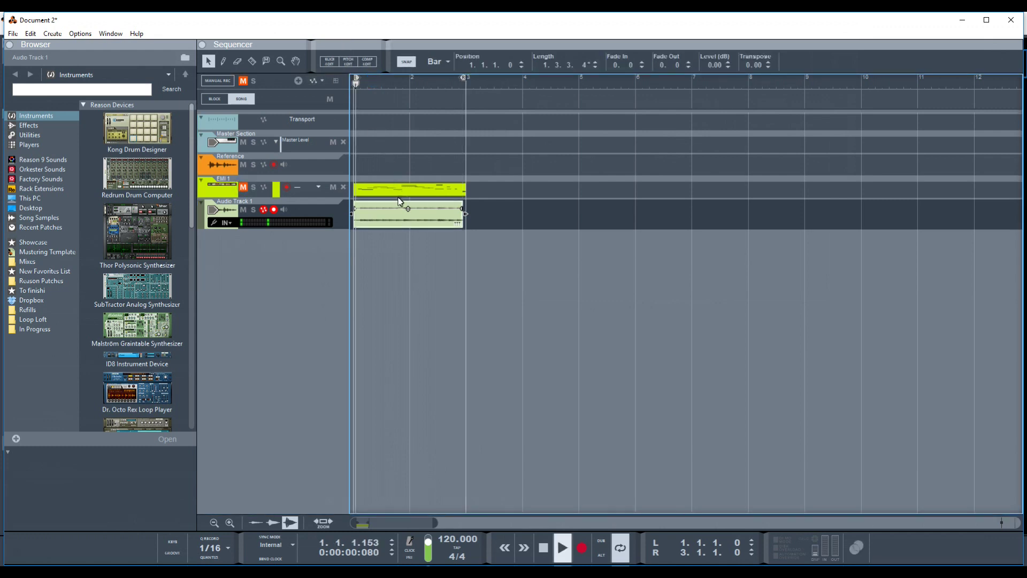